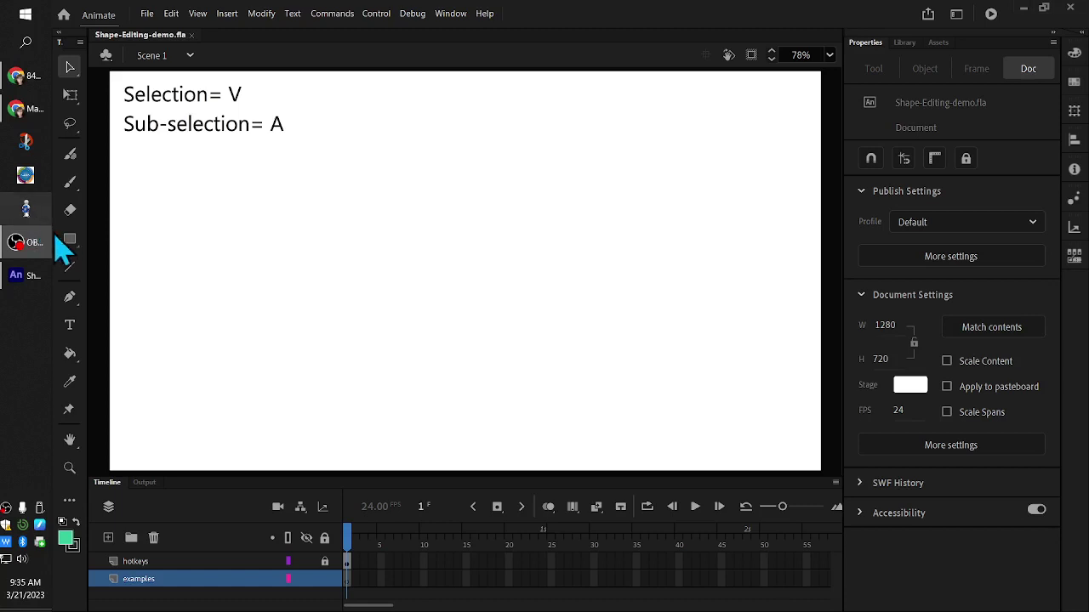
# - Draw a green rectangle on the examples layer, and a wider green oval beside it
pyautogui.click(70, 240)
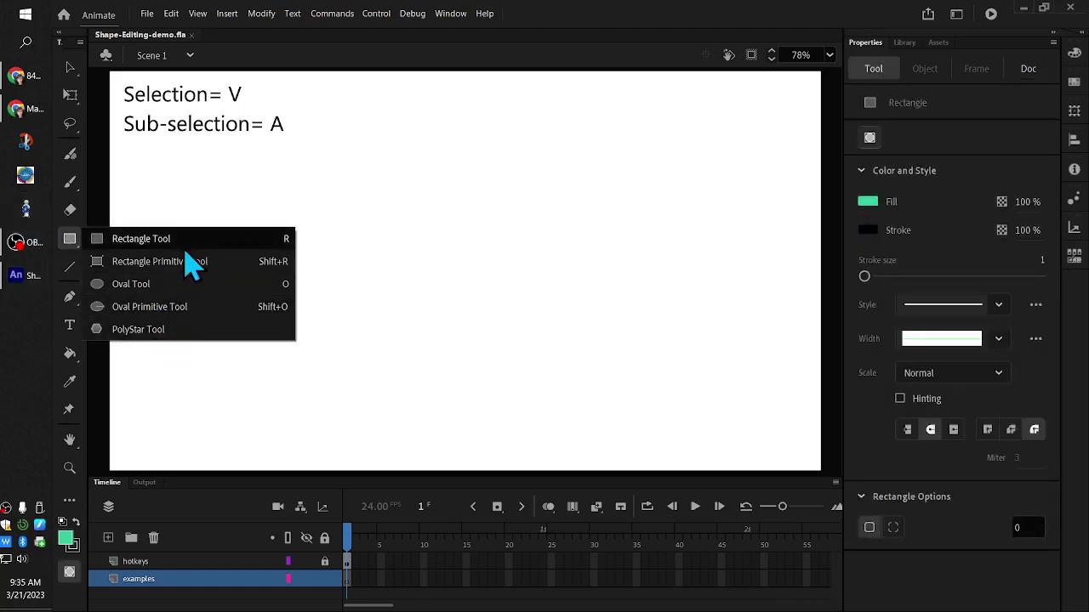
pyautogui.click(182, 245)
pyautogui.moveTo(220, 192); pyautogui.dragTo(330, 288)
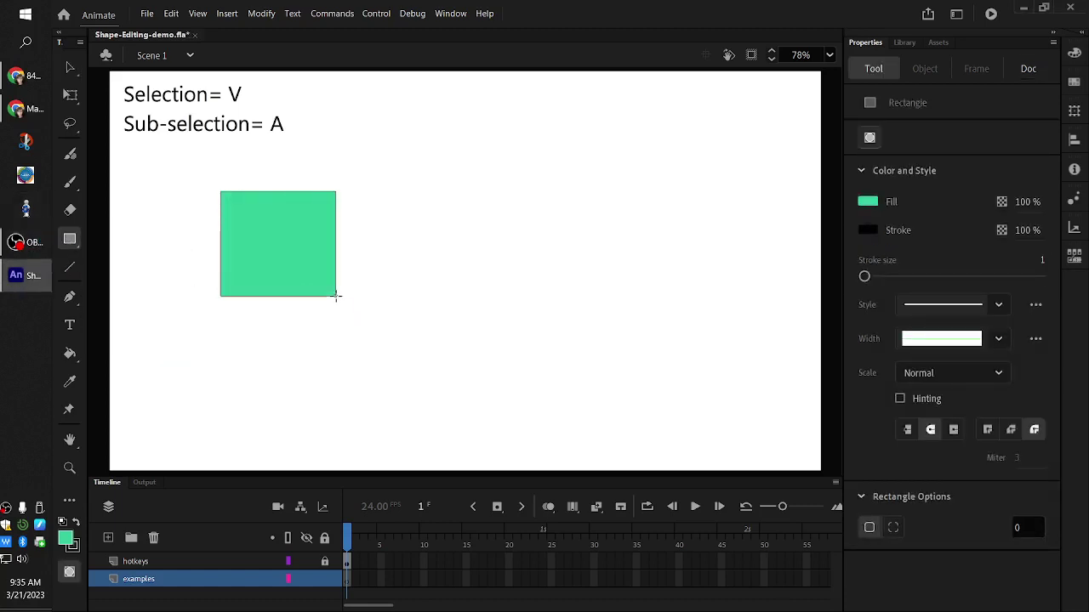
pyautogui.click(67, 239)
pyautogui.click(119, 282)
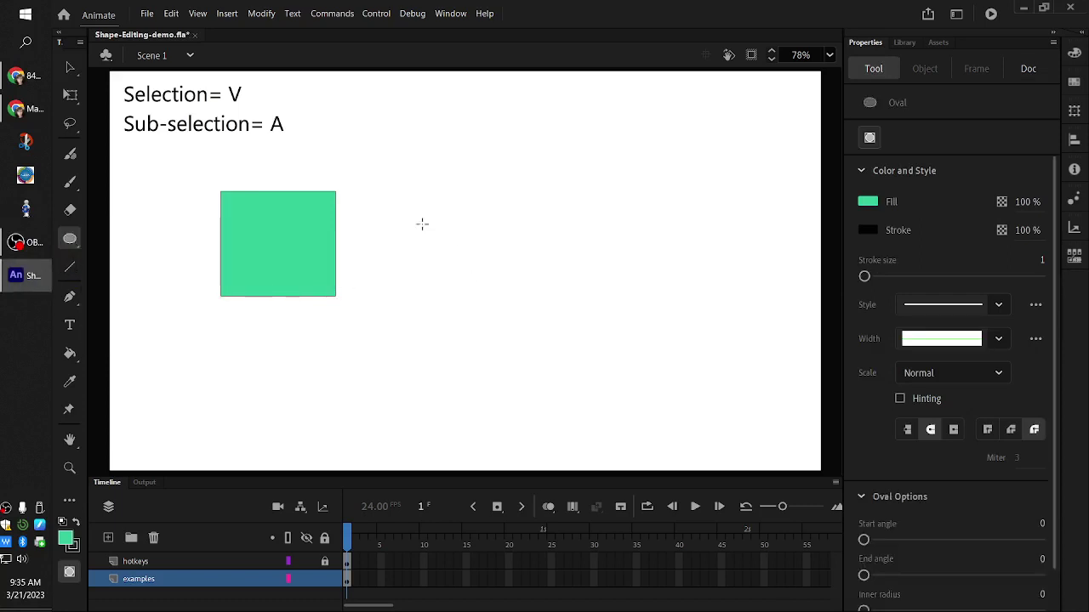
pyautogui.moveTo(371, 196)
pyautogui.mouseDown()
pyautogui.moveTo(490, 284)
pyautogui.moveTo(554, 308)
pyautogui.mouseUp()
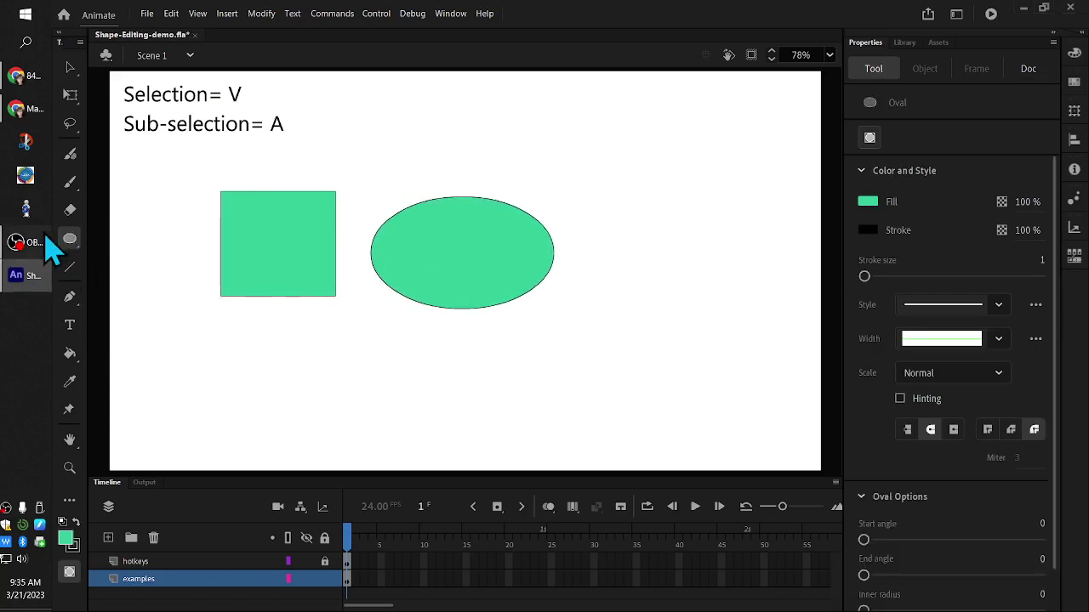
# - Draw a five-sided polygon beyond the oval with the PolyStar tool, and add a five-point star beside it
pyautogui.click(71, 249)
pyautogui.click(136, 329)
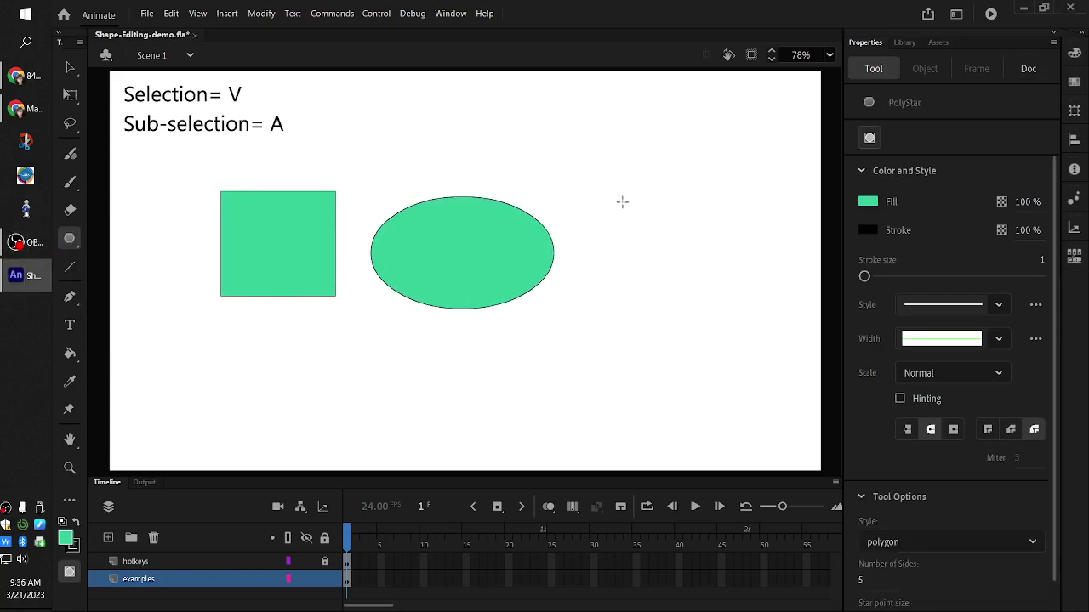
pyautogui.moveTo(625, 225); pyautogui.dragTo(626, 222)
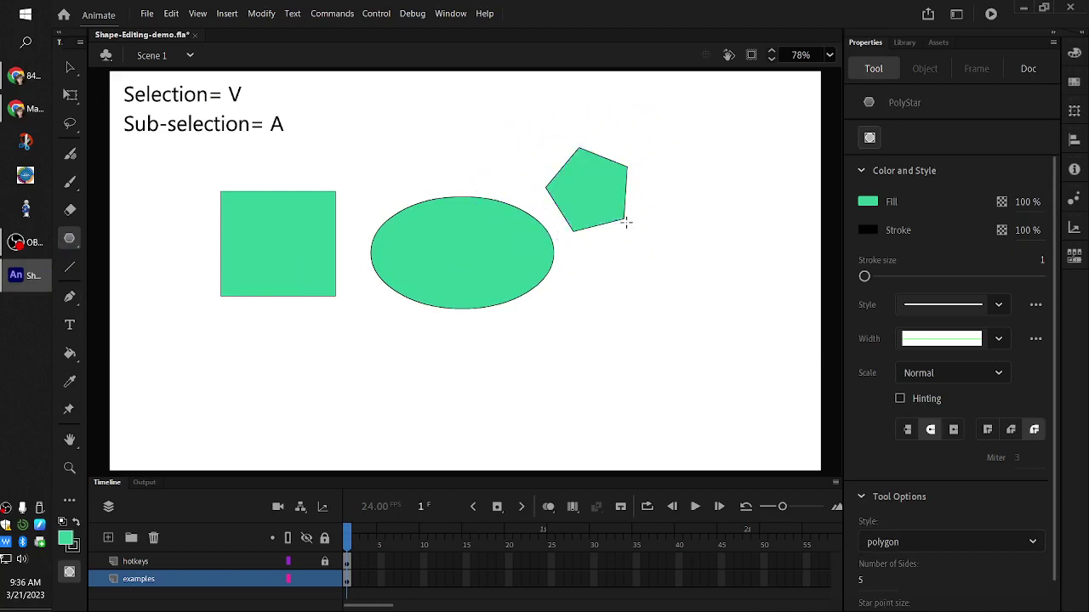
pyautogui.click(884, 542)
pyautogui.click(933, 585)
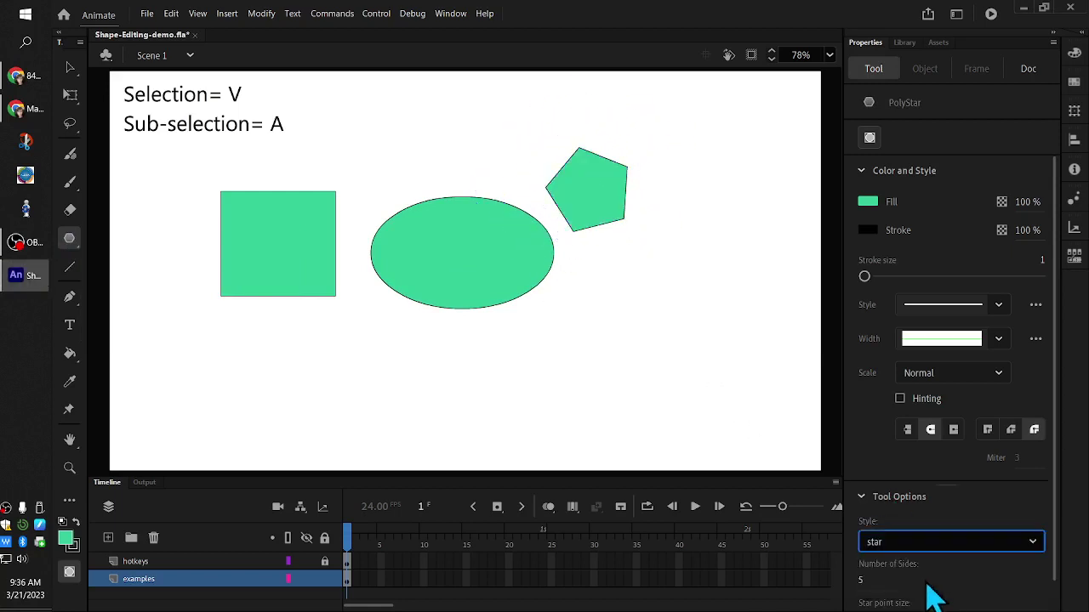
pyautogui.moveTo(673, 193); pyautogui.dragTo(705, 231)
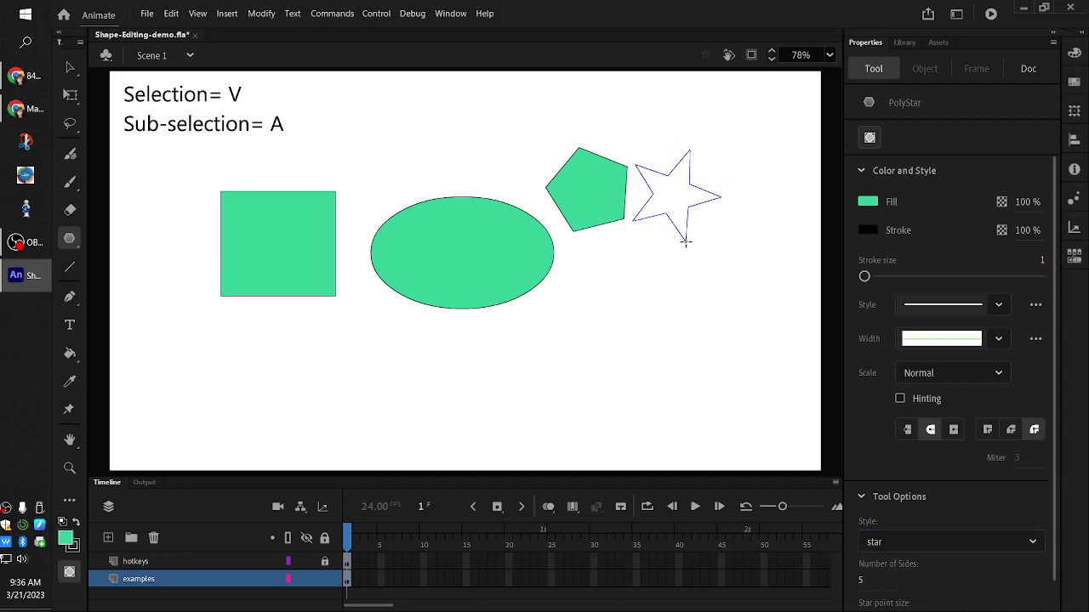
# - Select the rectangle, oval, pentagon and star together and delete them all
pyautogui.click(71, 68)
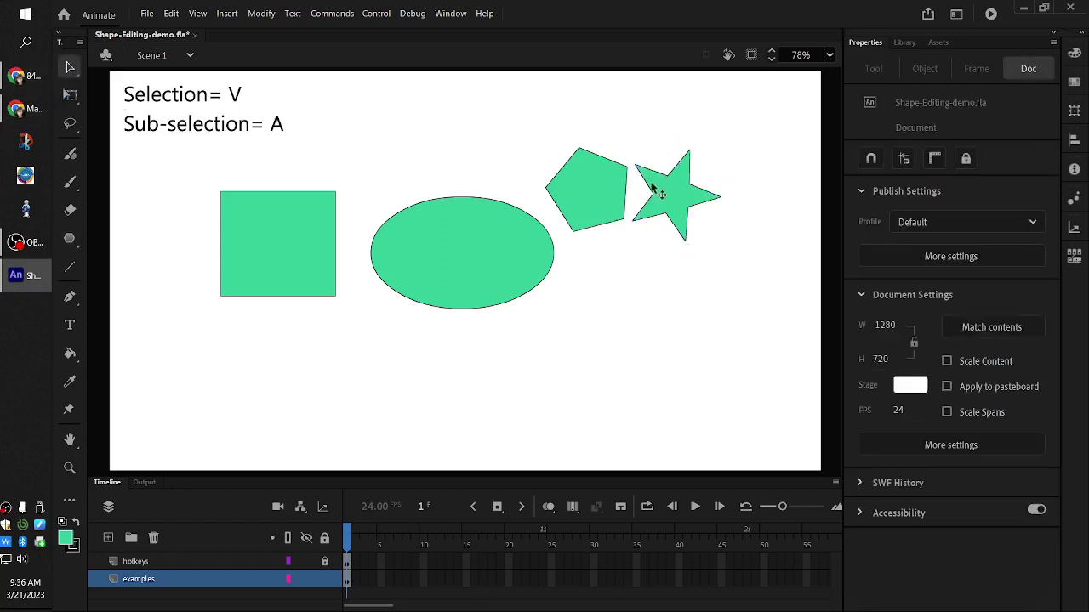
pyautogui.click(681, 189)
pyautogui.click(338, 251)
pyautogui.moveTo(212, 169); pyautogui.dragTo(717, 367)
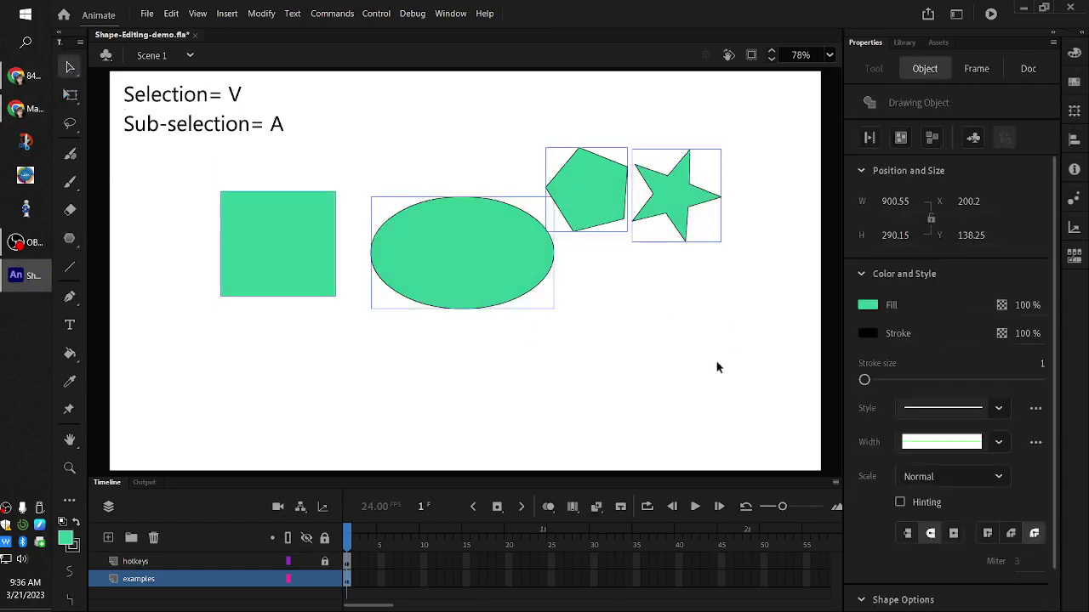
pyautogui.press('Delete')
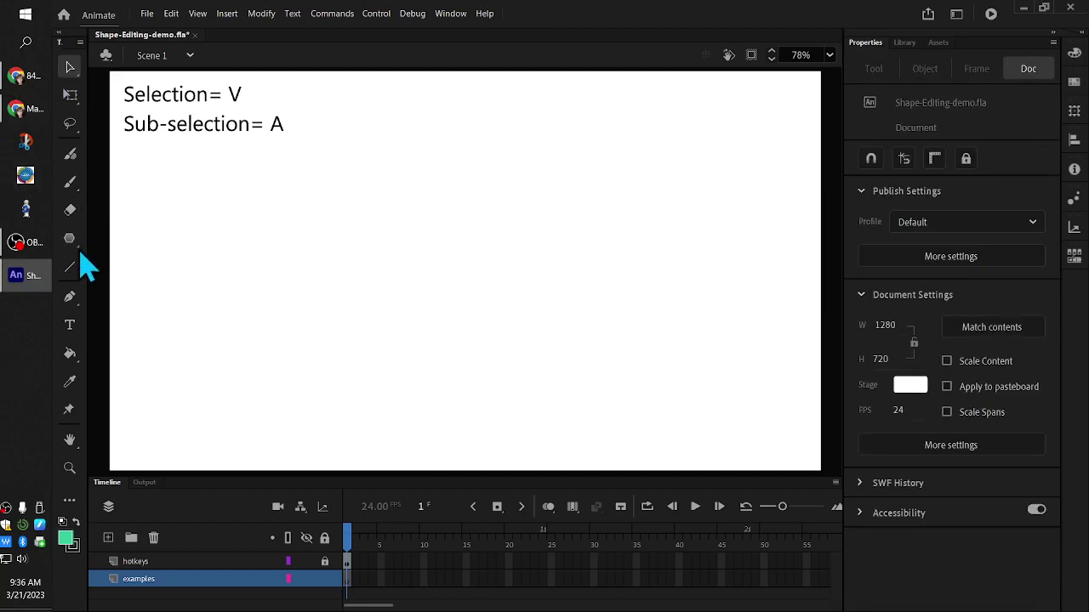
# - Turn off Object Drawing mode for the Oval tool and draw a circle about 144 px wide in the stage's upper-right area
pyautogui.moveTo(71, 240); pyautogui.dragTo(80, 243)
pyautogui.click(156, 283)
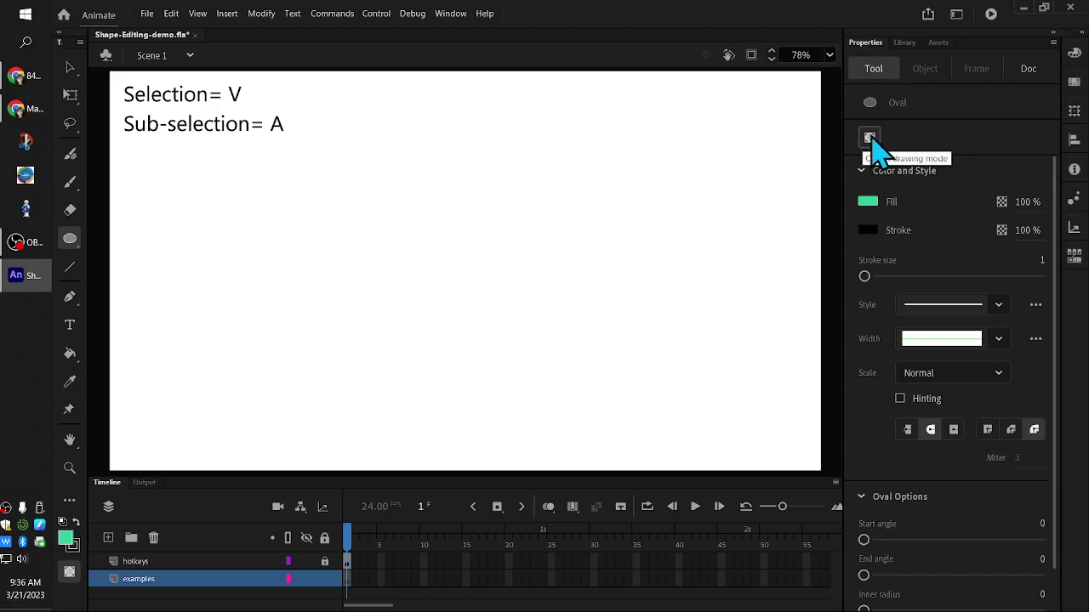
pyautogui.press('super+plus')
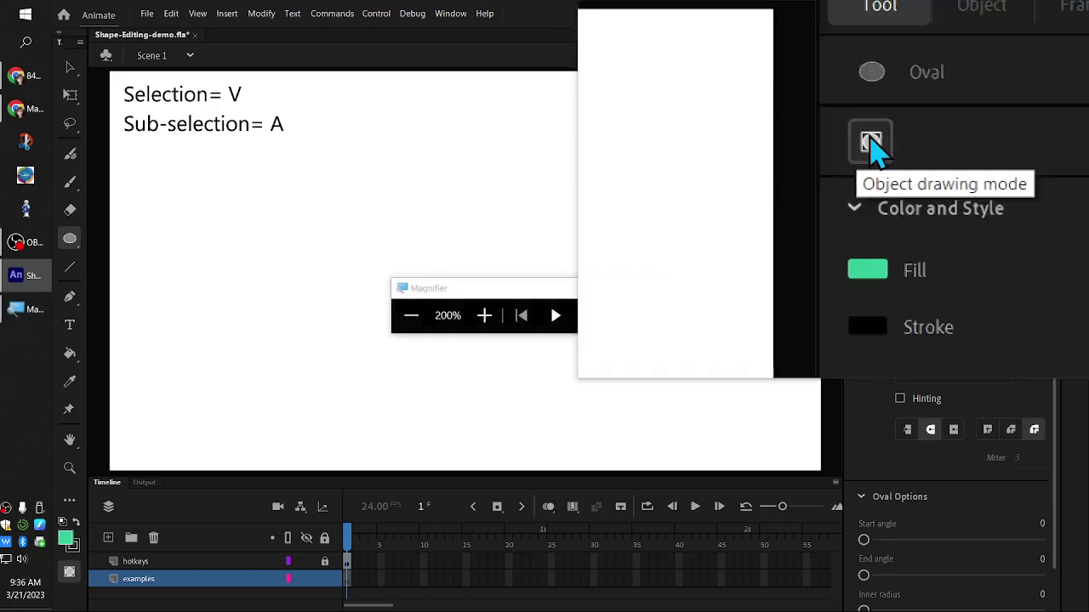
pyautogui.click(871, 140)
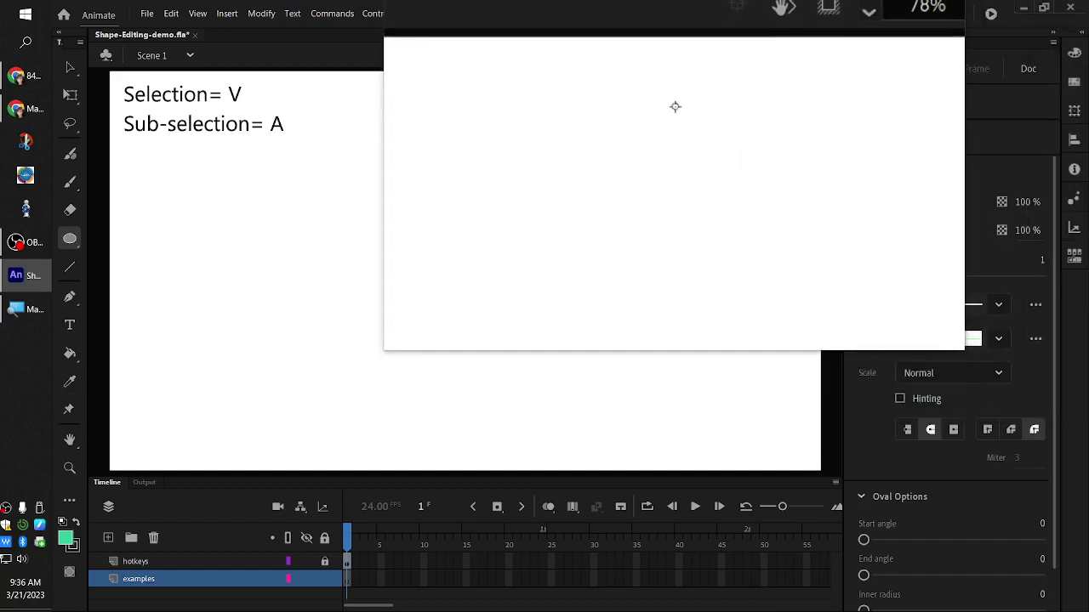
pyautogui.moveTo(674, 106); pyautogui.dragTo(752, 178)
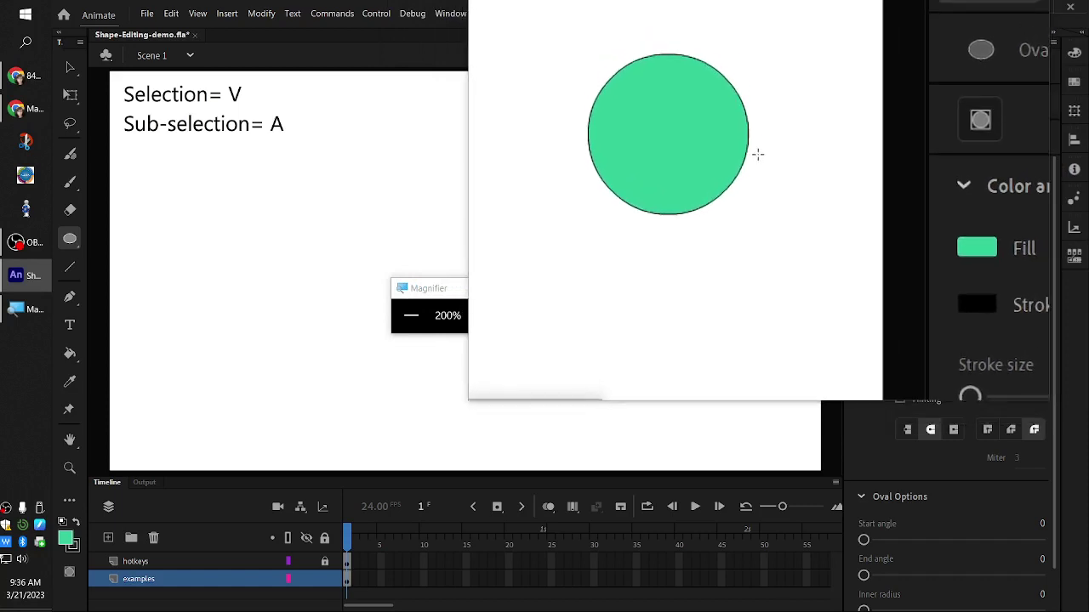
# - Separate the circle's fill from its outline, and drop the fill across the outline to cut part of it away
pyautogui.press('v')
pyautogui.click(751, 163)
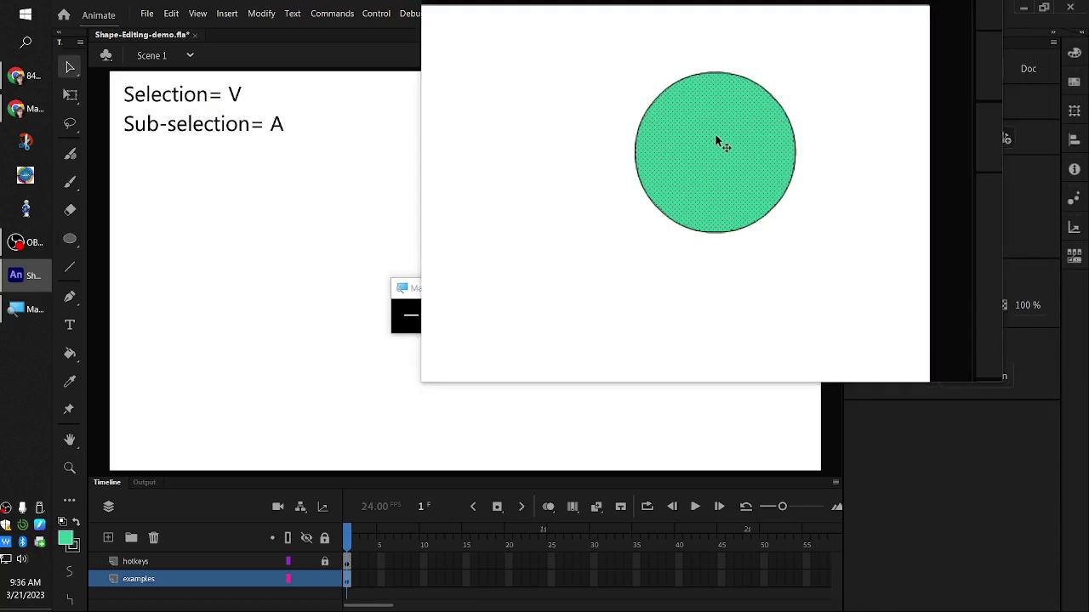
pyautogui.moveTo(716, 140)
pyautogui.mouseDown()
pyautogui.moveTo(683, 160)
pyautogui.moveTo(633, 146)
pyautogui.mouseUp()
pyautogui.click(760, 146)
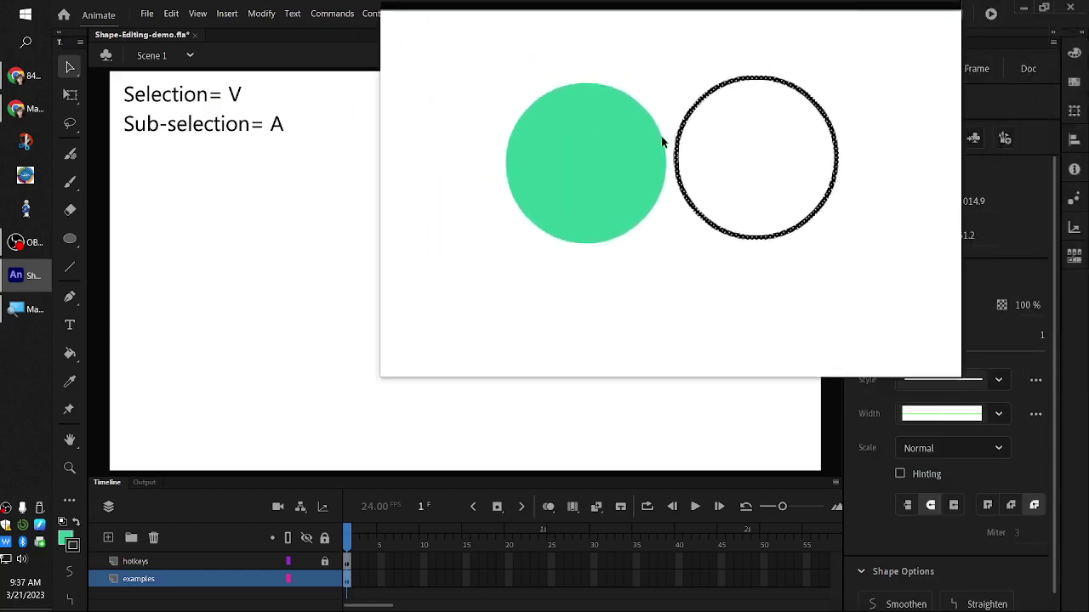
pyautogui.moveTo(637, 162)
pyautogui.mouseDown()
pyautogui.moveTo(736, 178)
pyautogui.moveTo(724, 162)
pyautogui.moveTo(749, 209)
pyautogui.mouseUp()
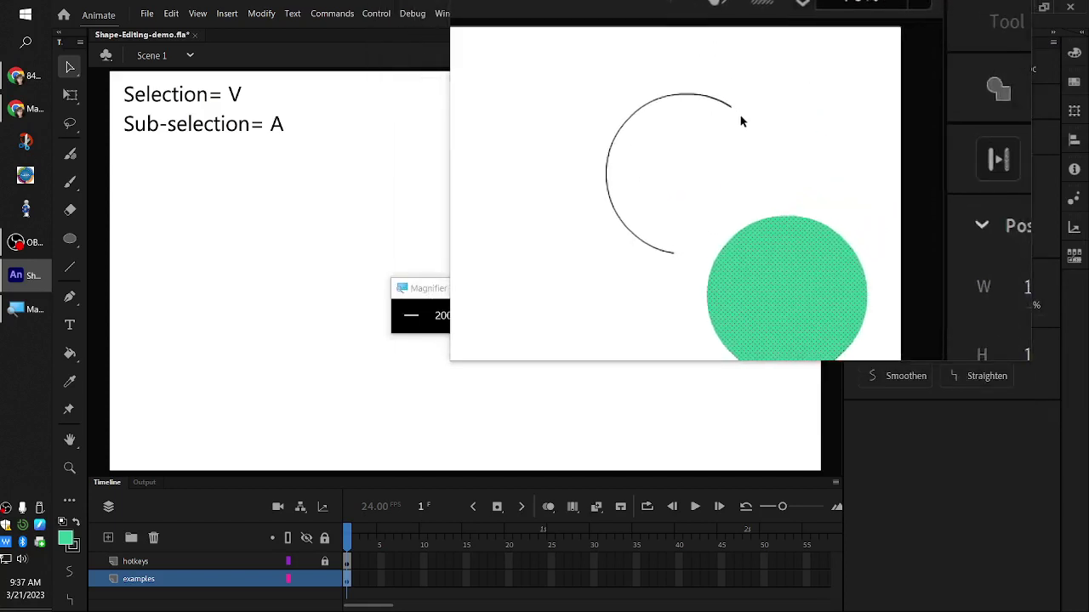
# - Place the fill over the remaining outline repeatedly to erase it, and move the bare fill back towards the stage's top
pyautogui.moveTo(751, 178); pyautogui.dragTo(722, 122)
pyautogui.click(770, 175)
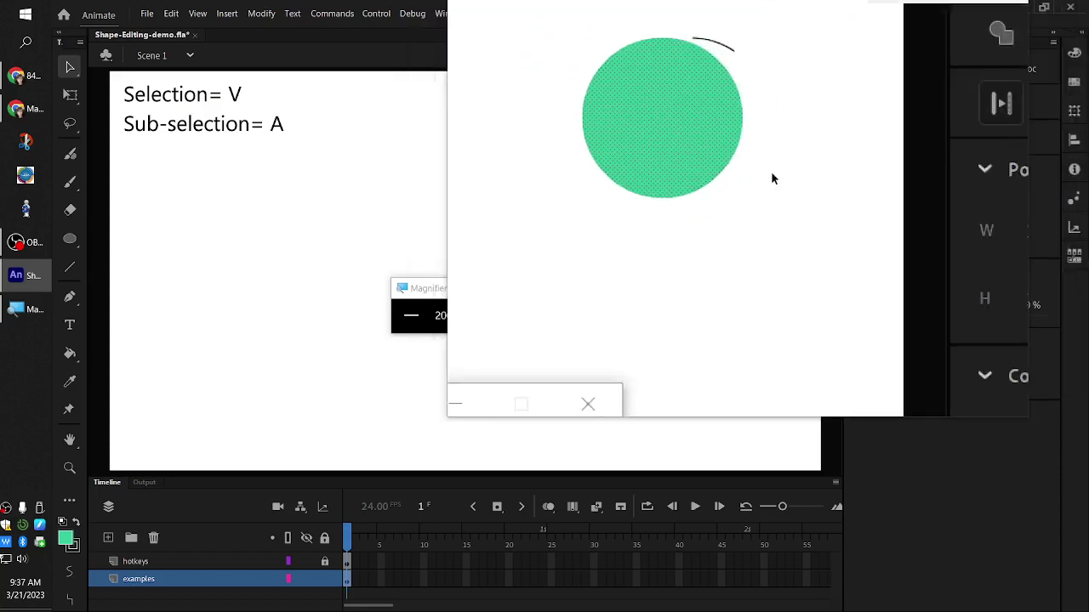
pyautogui.moveTo(676, 136); pyautogui.dragTo(768, 192)
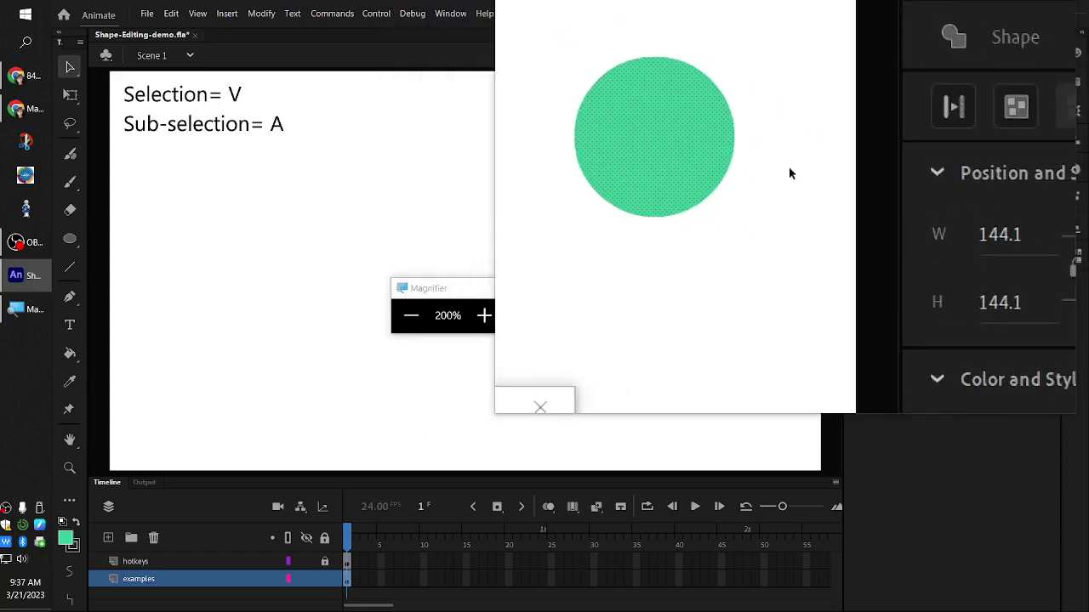
pyautogui.moveTo(710, 160); pyautogui.dragTo(759, 198)
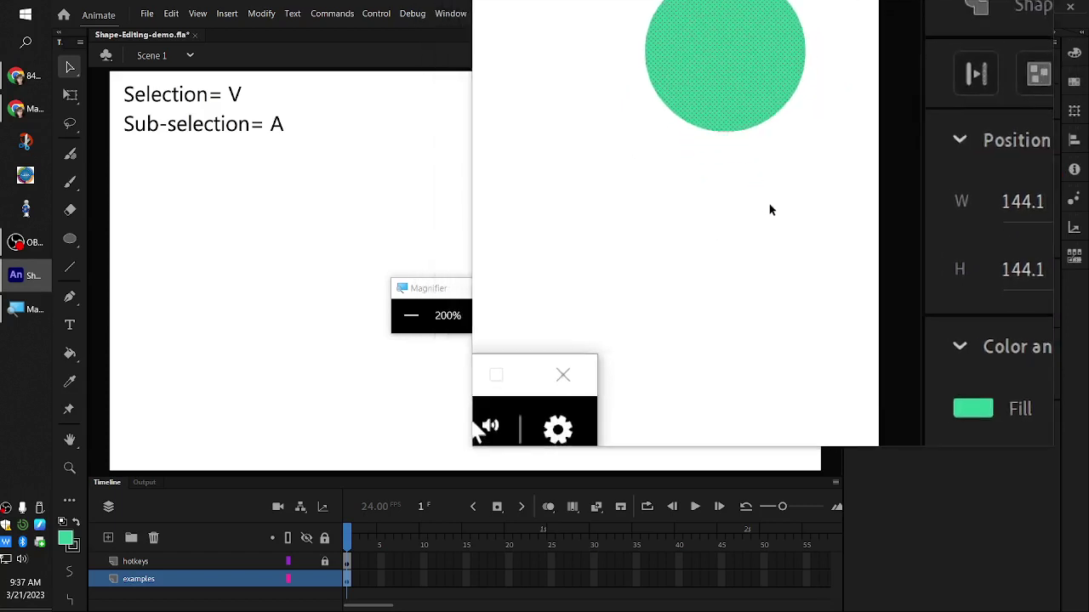
pyautogui.press('o')
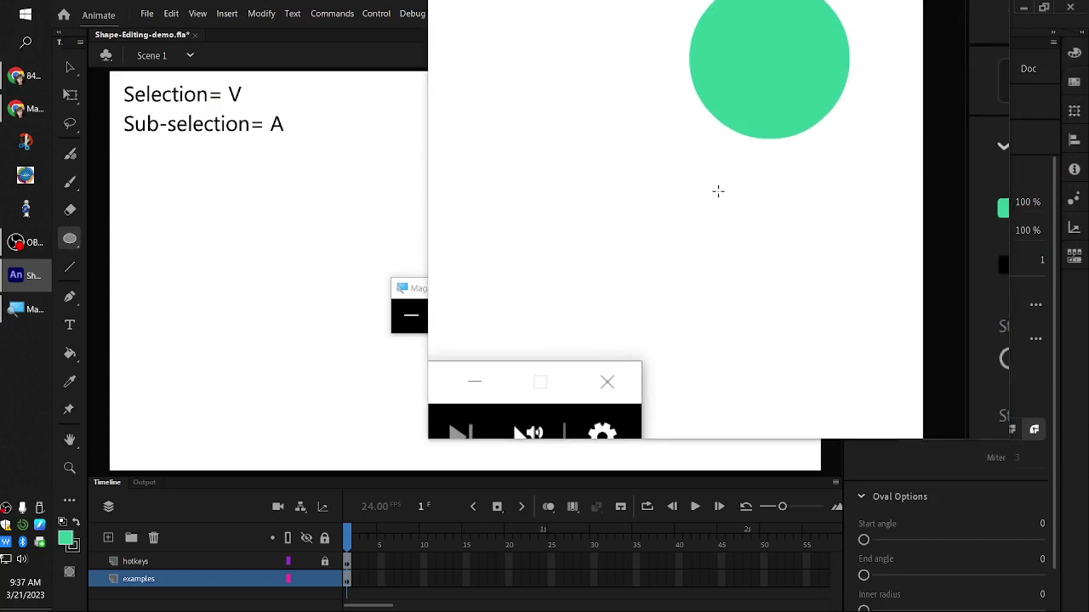
pyautogui.moveTo(718, 194)
pyautogui.mouseDown()
pyautogui.moveTo(802, 250)
pyautogui.moveTo(782, 229)
pyautogui.mouseUp()
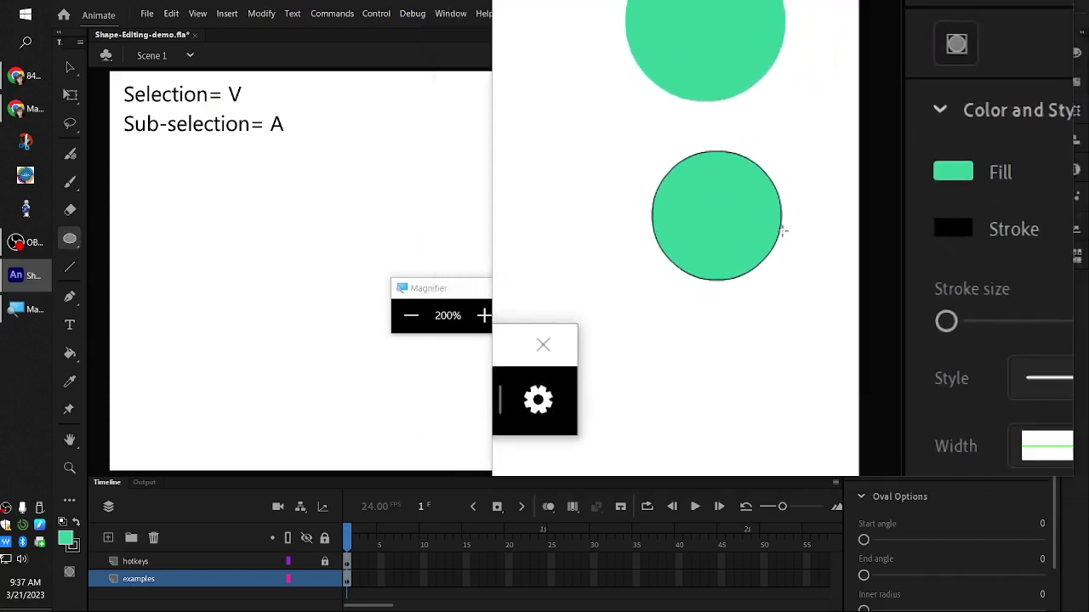
pyautogui.hotkey('ctrl', 'z')
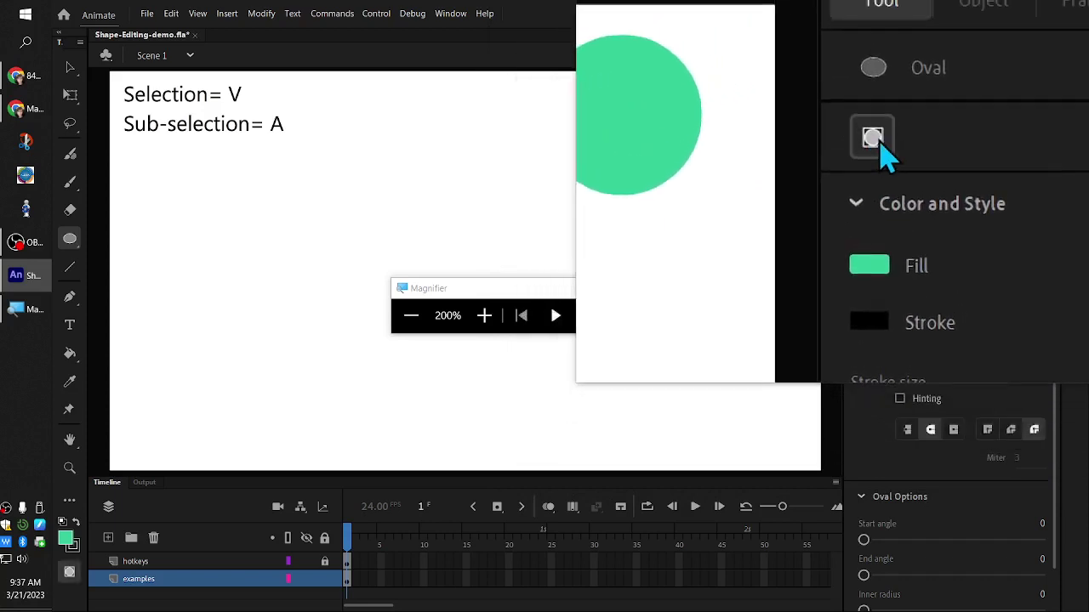
# - Turn on Object Drawing mode and draw an outlined circle about 147 px wide below the plain one
pyautogui.click(872, 137)
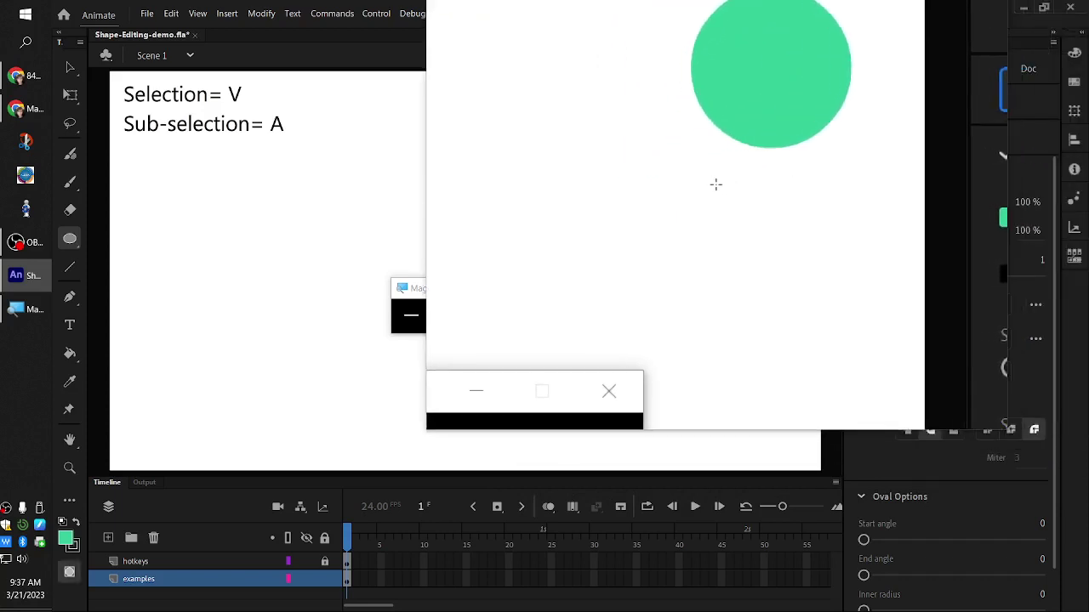
pyautogui.moveTo(717, 185); pyautogui.dragTo(768, 235)
pyautogui.press('v')
pyautogui.click(778, 236)
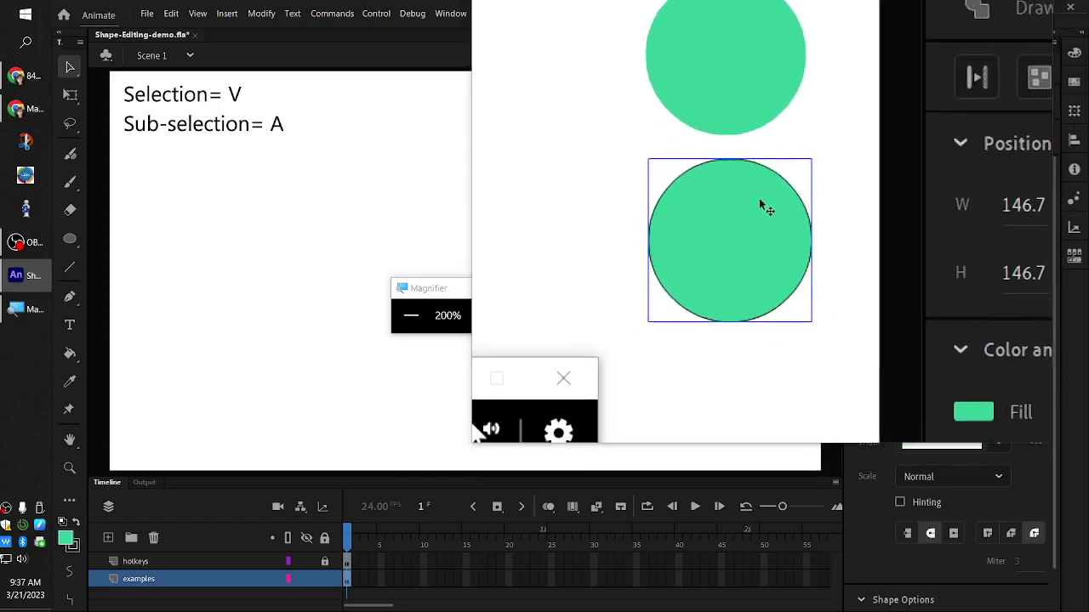
# - Select the two circles in turn to compare them, and shift the outlined drawing object slightly as one unit
pyautogui.click(759, 156)
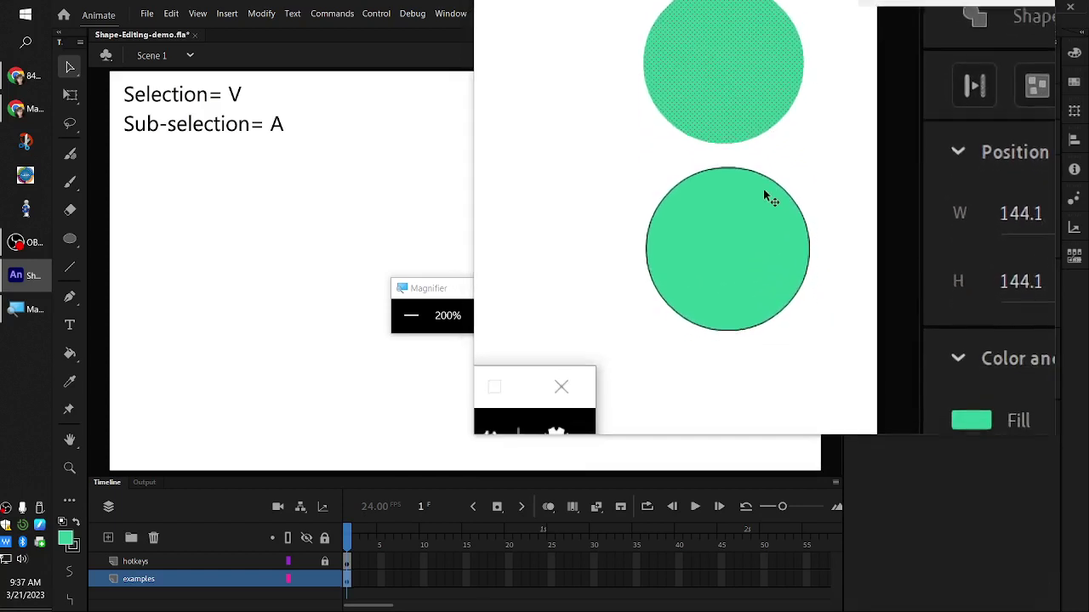
pyautogui.click(765, 194)
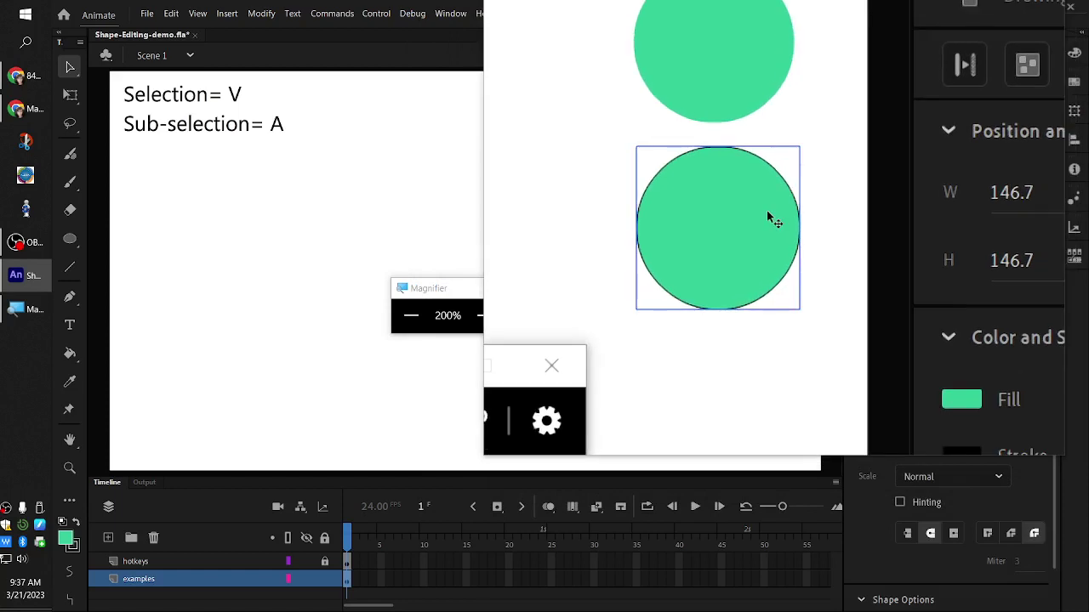
pyautogui.moveTo(769, 221)
pyautogui.mouseDown()
pyautogui.moveTo(690, 226)
pyautogui.moveTo(756, 230)
pyautogui.moveTo(764, 213)
pyautogui.mouseUp()
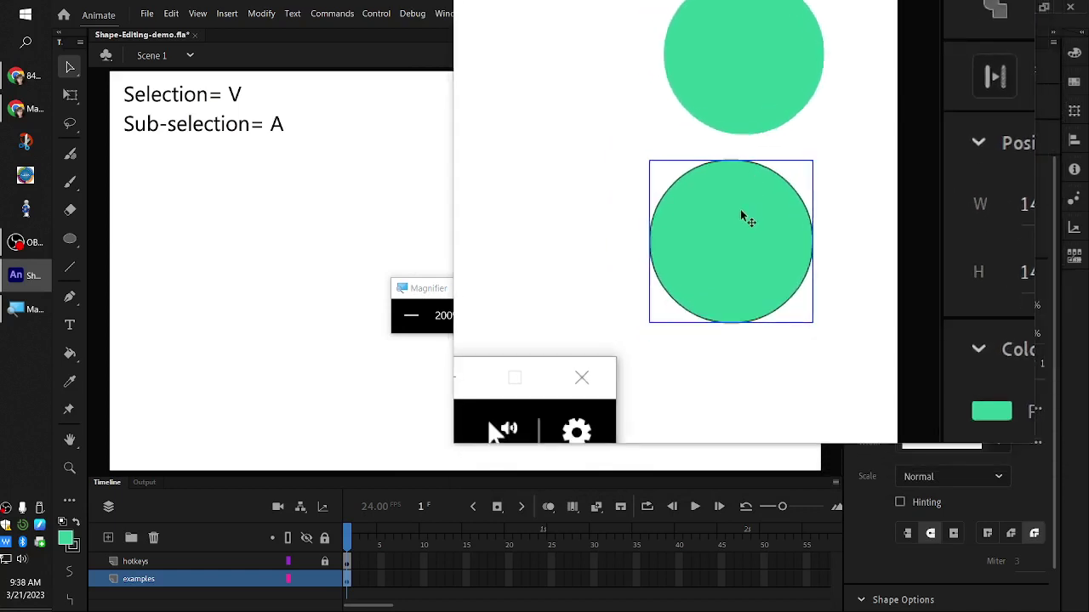
pyautogui.moveTo(741, 216); pyautogui.dragTo(752, 217)
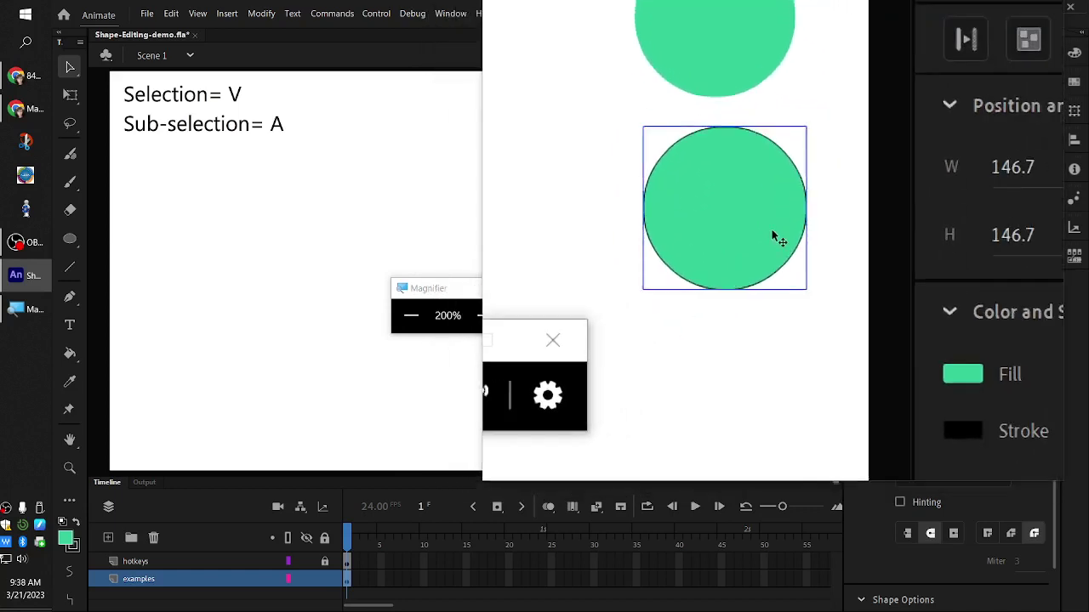
pyautogui.press('super+Escape')
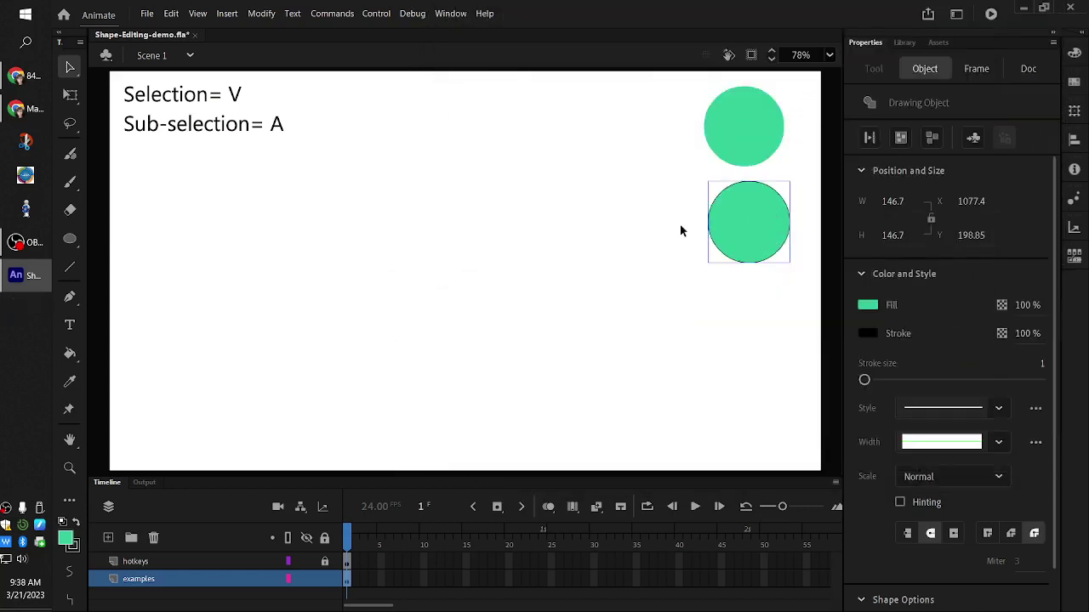
# - Move the plain circle to about X 230, Y 203 and place the outlined circle to its right
pyautogui.click(762, 146)
pyautogui.moveTo(739, 138); pyautogui.dragTo(275, 235)
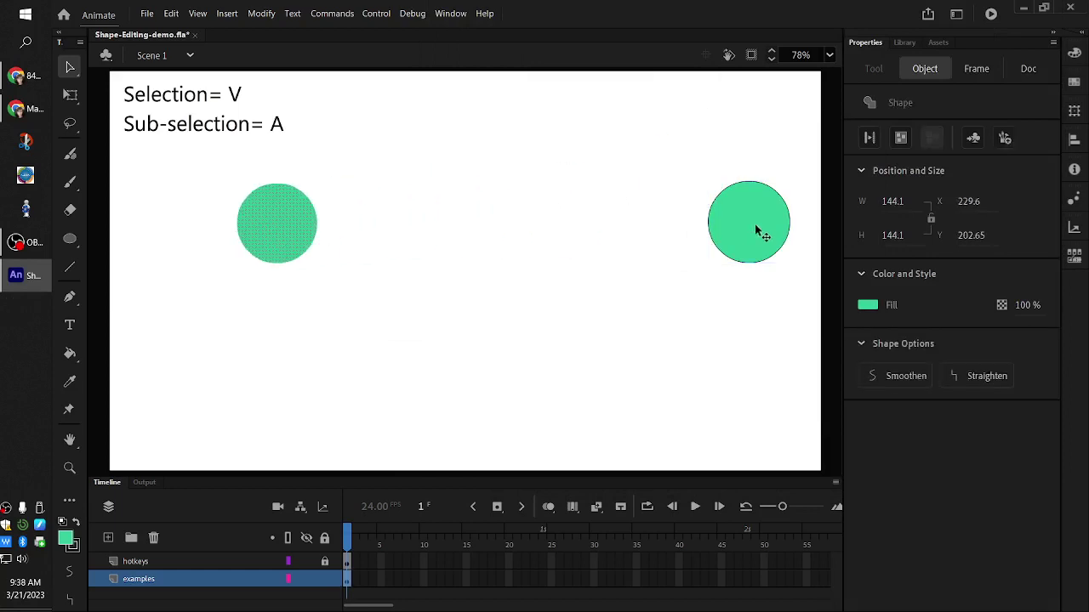
pyautogui.moveTo(758, 231); pyautogui.dragTo(447, 235)
# - Enlarge both circles together with Free Transform, making the outlined one about 329 px wide, and space them apart
pyautogui.moveTo(185, 170); pyautogui.dragTo(615, 324)
pyautogui.press('q')
pyautogui.moveTo(537, 271)
pyautogui.mouseDown()
pyautogui.moveTo(649, 287)
pyautogui.moveTo(638, 288)
pyautogui.moveTo(638, 277)
pyautogui.mouseUp()
pyautogui.click(606, 381)
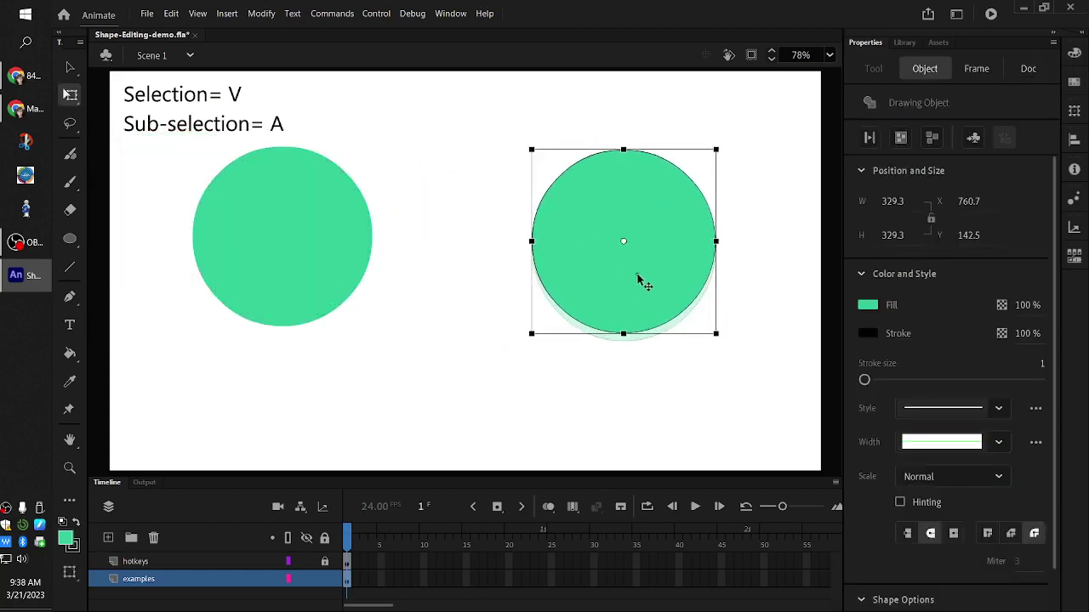
# - Select only the outlined circle and shift it slightly to about X 765, Y 140
pyautogui.click(520, 352)
pyautogui.click(613, 279)
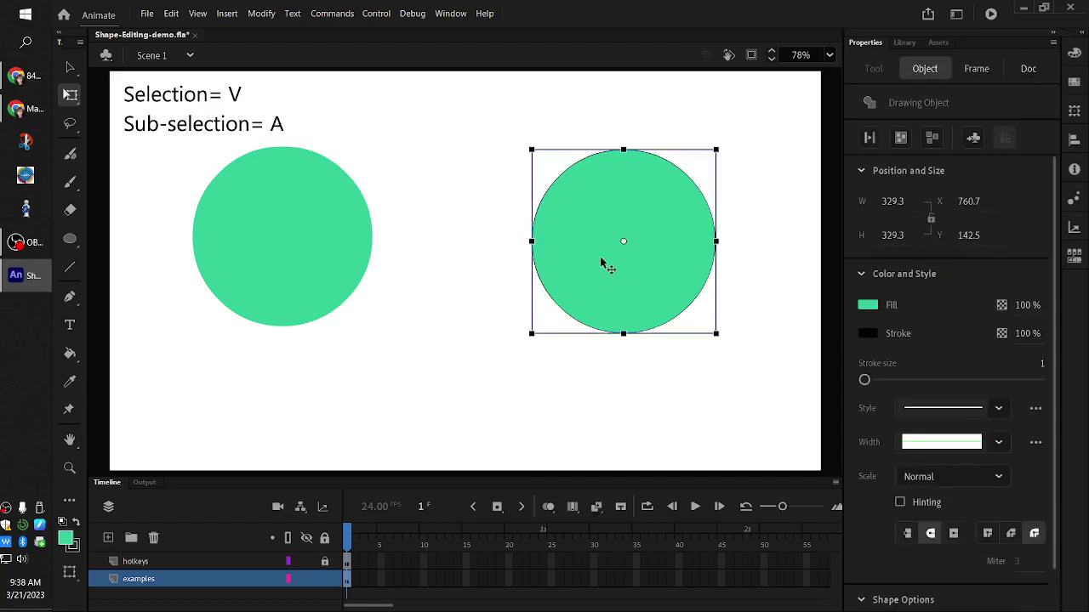
pyautogui.moveTo(636, 274); pyautogui.dragTo(638, 271)
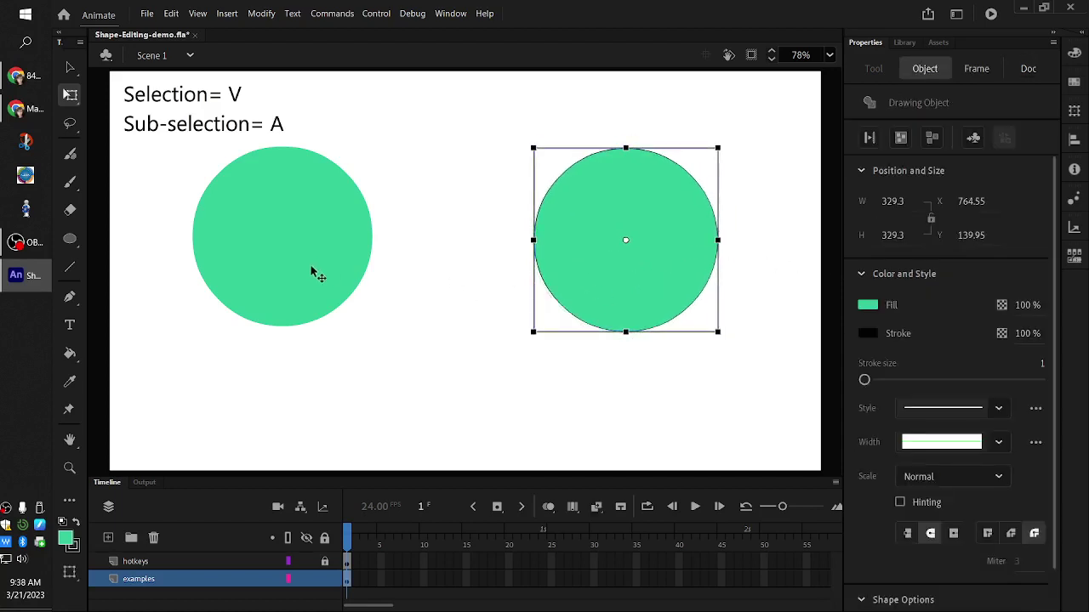
# - Move the plain circle to about X 307, Y 142, closer to the outlined one, and select each circle in turn
pyautogui.moveTo(313, 272); pyautogui.dragTo(381, 271)
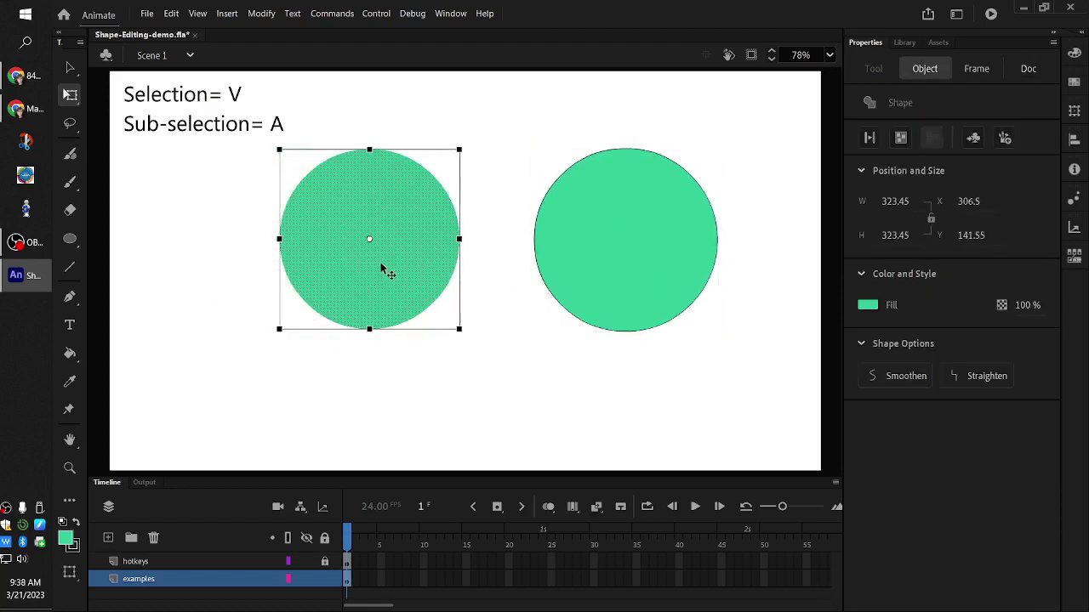
pyautogui.click(532, 421)
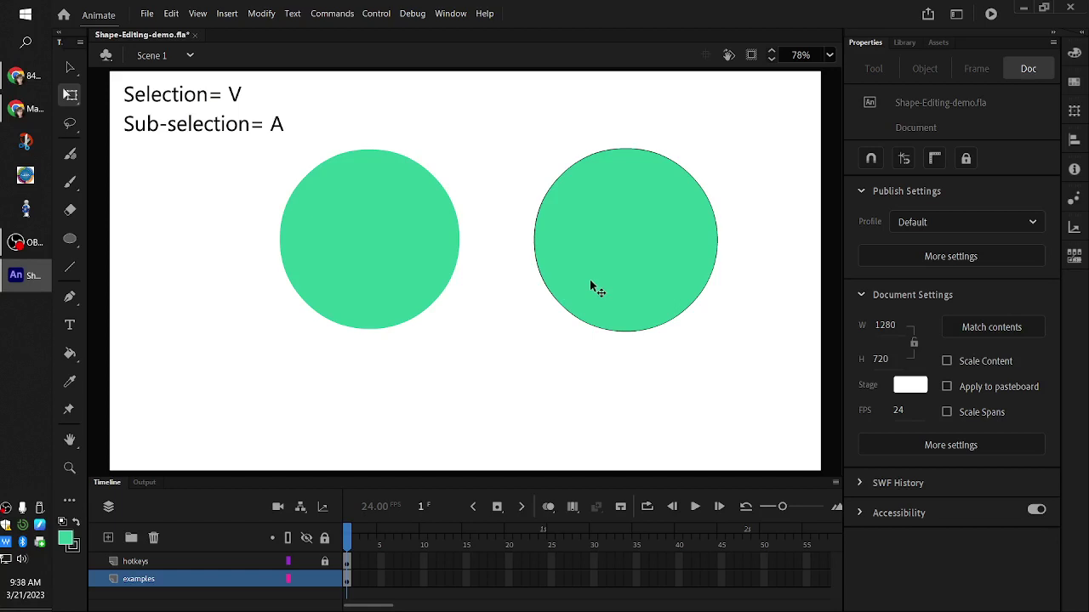
pyautogui.click(623, 266)
pyautogui.click(326, 267)
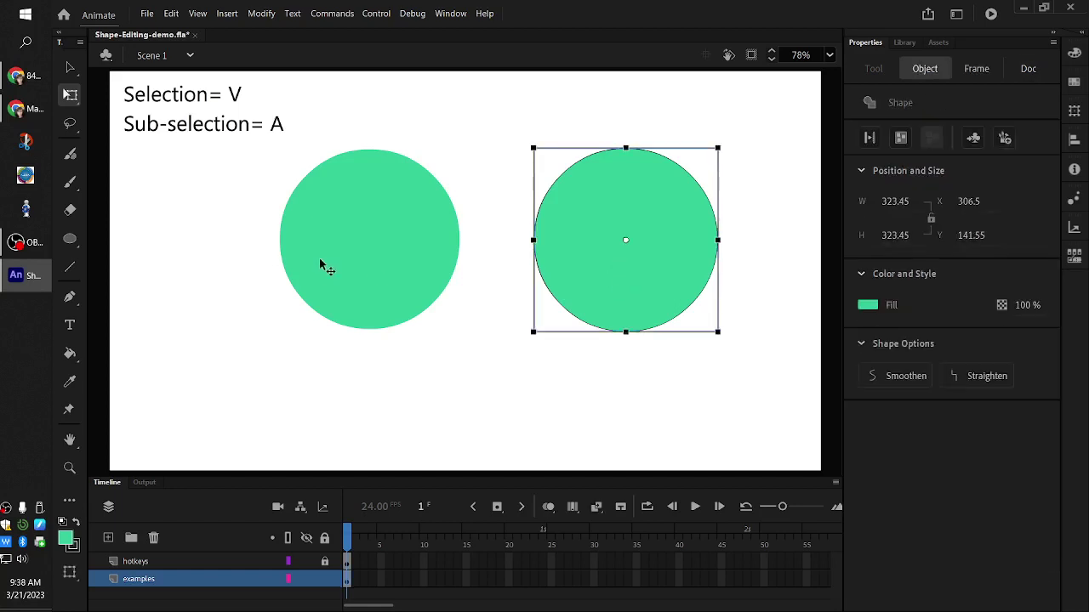
# - Copy the plain merged circle and paste the duplicate at the centre of the stage
pyautogui.rightClick(338, 267)
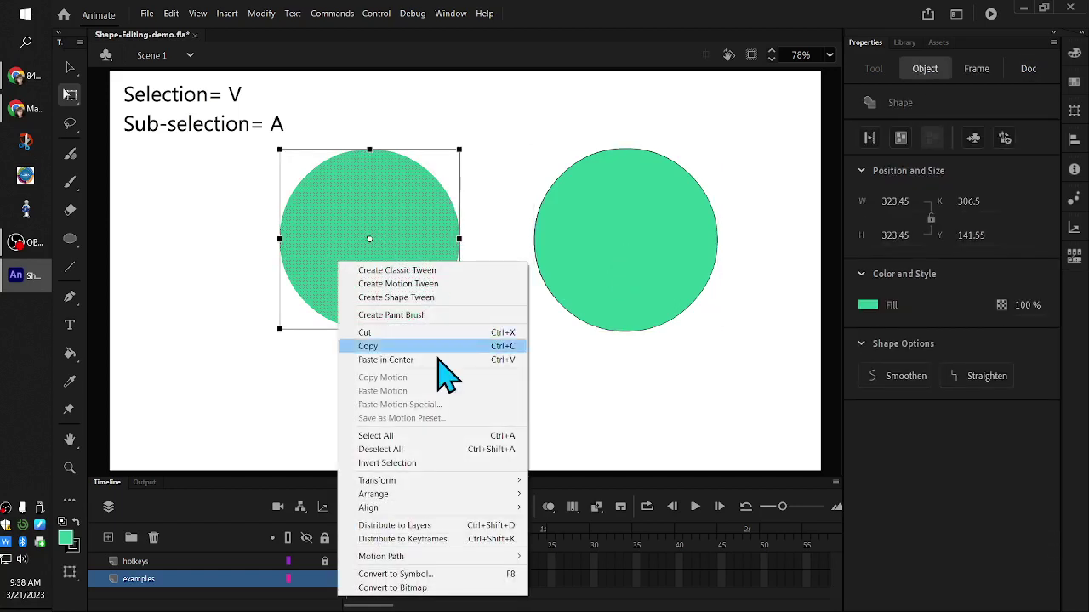
pyautogui.click(490, 346)
pyautogui.rightClick(458, 375)
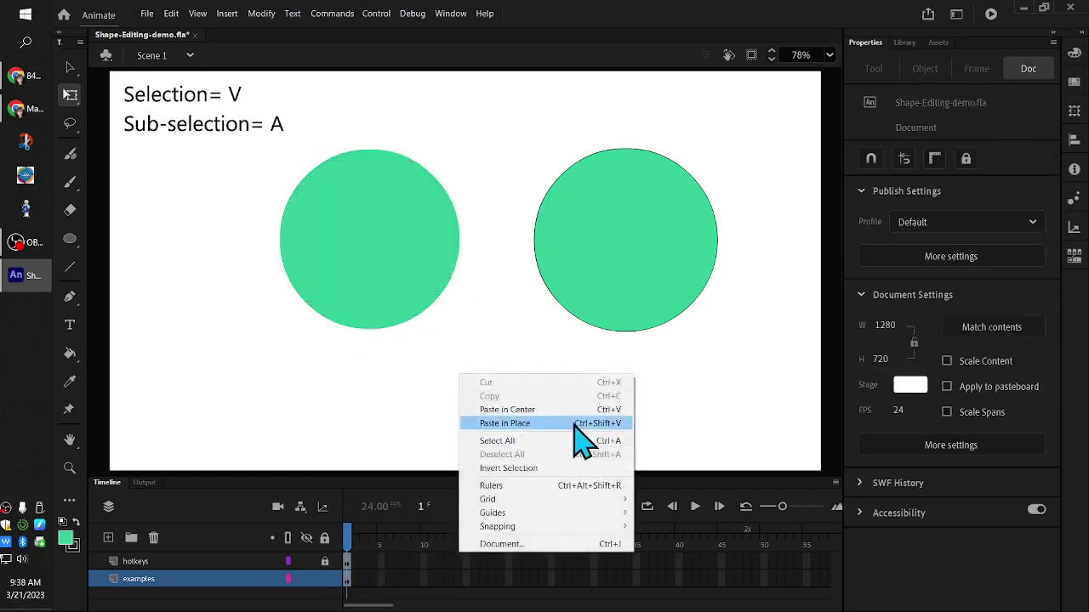
pyautogui.click(481, 411)
# - Overlap the pasted circle with the plain one at about X 306, Y 279, deselect it, and move the merged shape around
pyautogui.moveTo(522, 325); pyautogui.dragTo(425, 368)
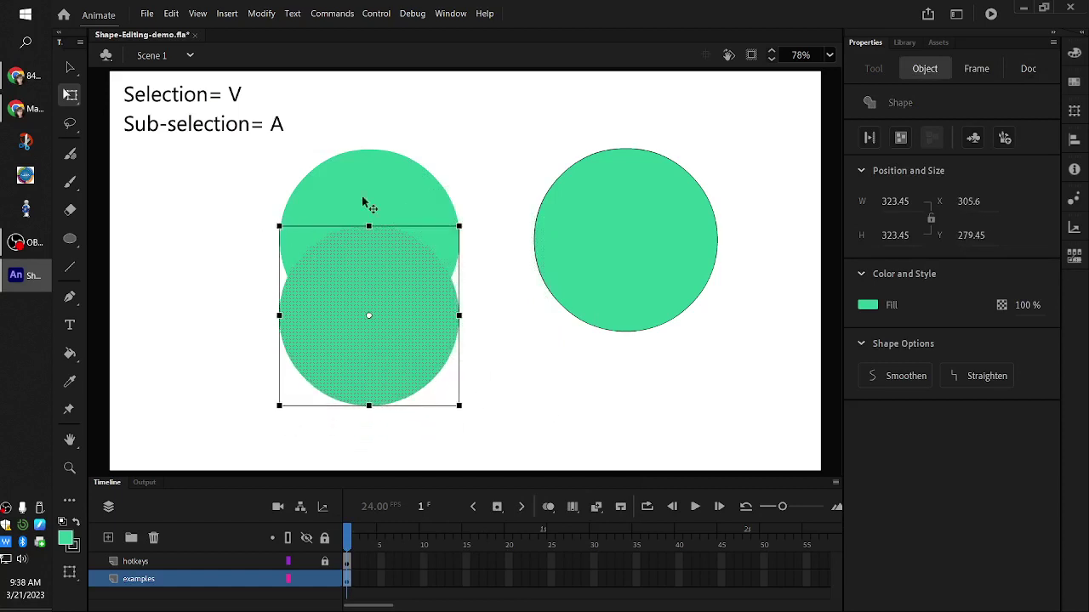
pyautogui.click(338, 417)
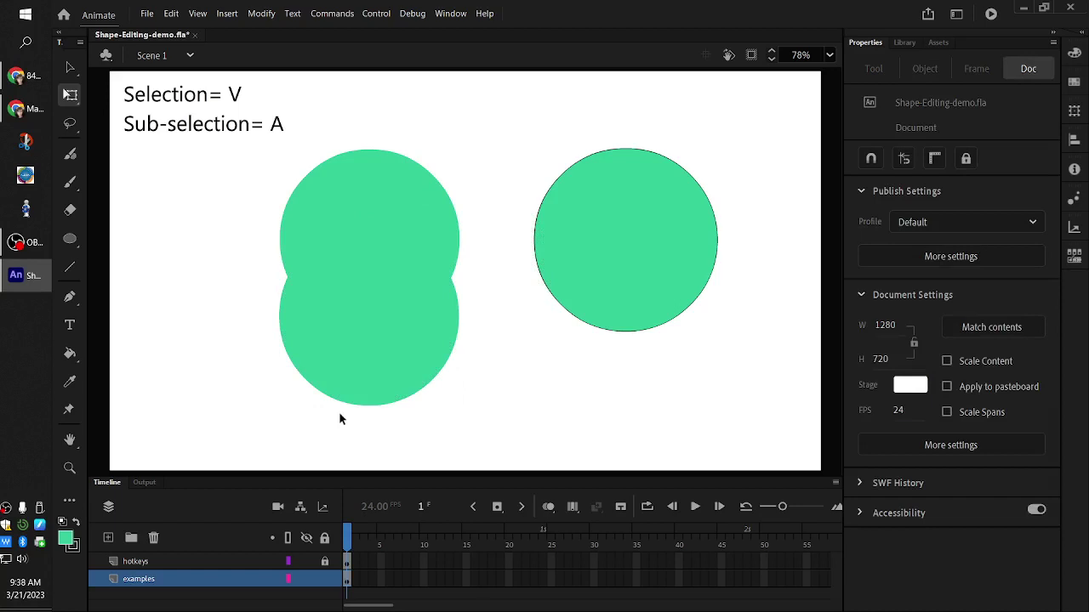
pyautogui.moveTo(387, 315); pyautogui.dragTo(399, 256)
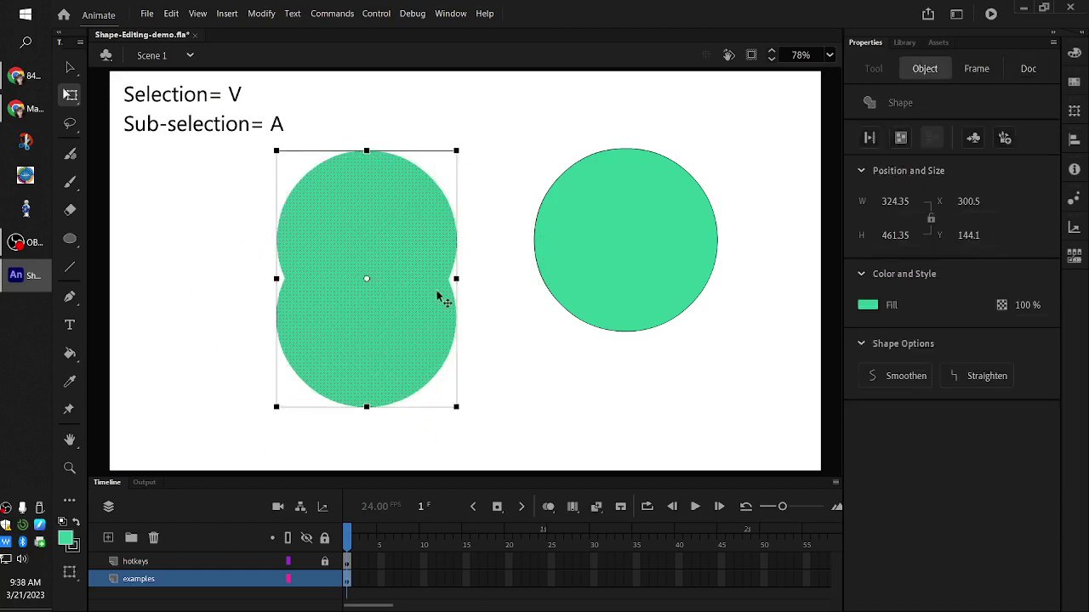
pyautogui.click(546, 376)
pyautogui.moveTo(378, 345); pyautogui.dragTo(360, 333)
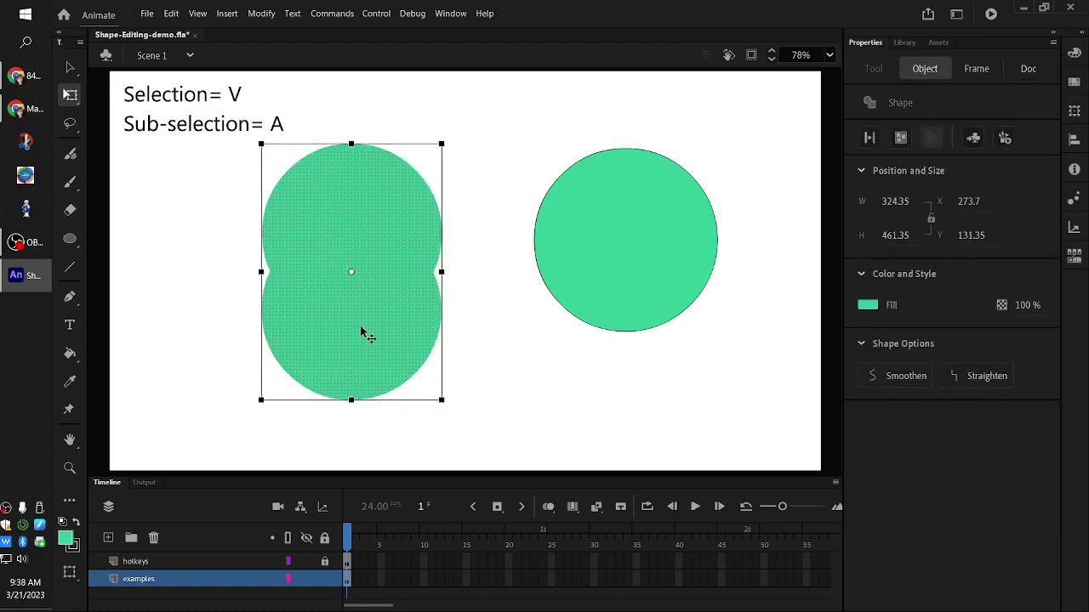
pyautogui.moveTo(407, 277); pyautogui.dragTo(412, 283)
pyautogui.click(462, 306)
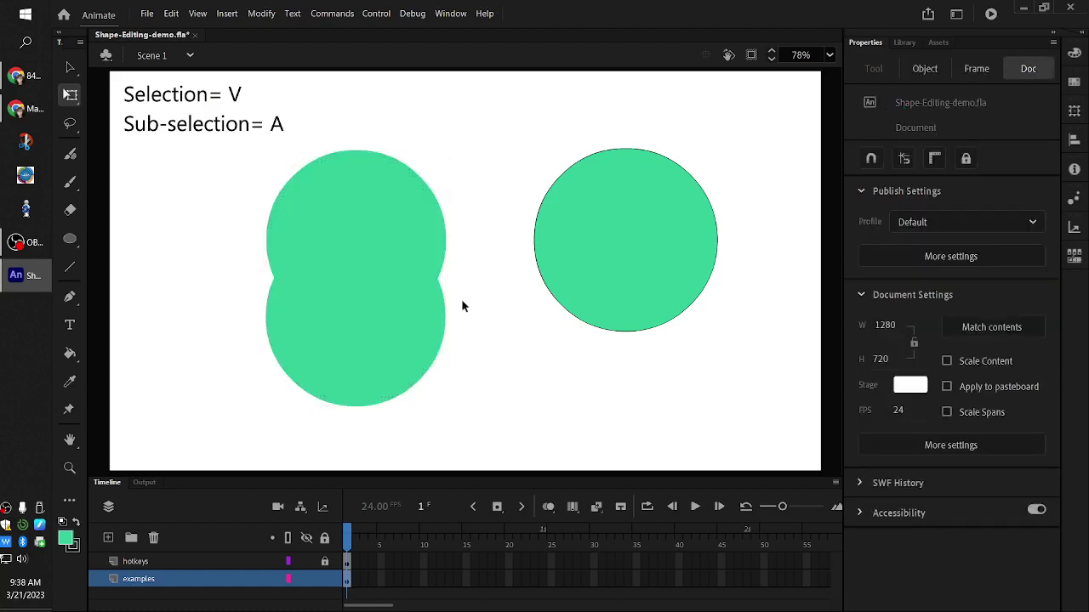
# - Undo the merged-shape moves and the merging of the pasted circle with the plain one
pyautogui.hotkey('ctrl', 'z')
pyautogui.hotkey('ctrl', 'z')
pyautogui.hotkey('ctrl', 'z')
pyautogui.hotkey('ctrl', 'z')
pyautogui.hotkey('ctrl', 'z')
pyautogui.hotkey('ctrl', 'z')
pyautogui.hotkey('ctrl', 'z')
pyautogui.hotkey('ctrl', 'z')
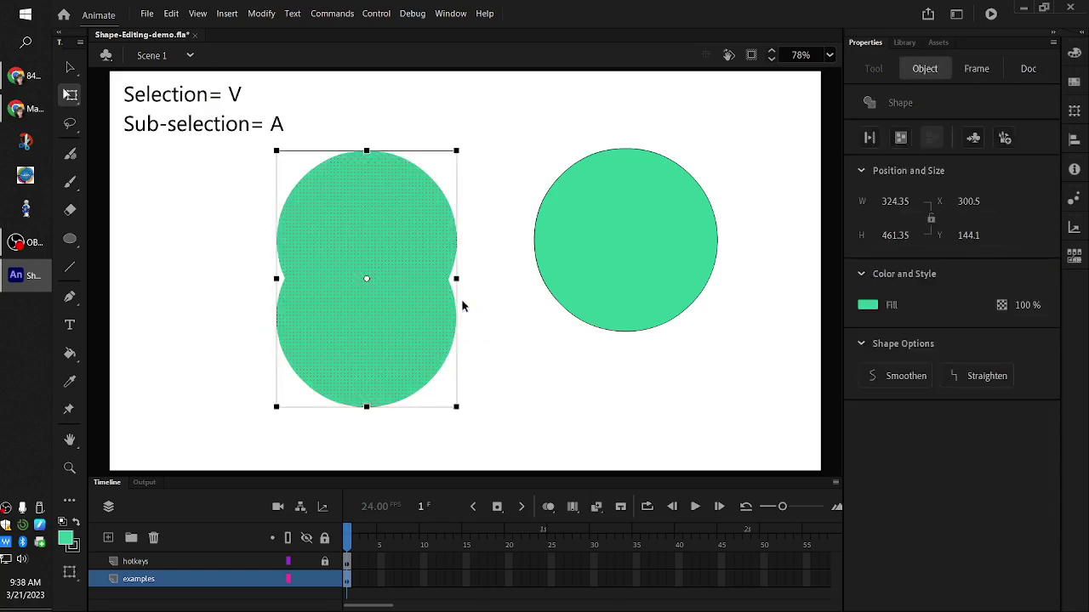
# - Move the pasted circle clear of the others, fill it purple, and drop it over the plain green circle's lower part
pyautogui.moveTo(464, 304); pyautogui.dragTo(493, 450)
pyautogui.click(867, 305)
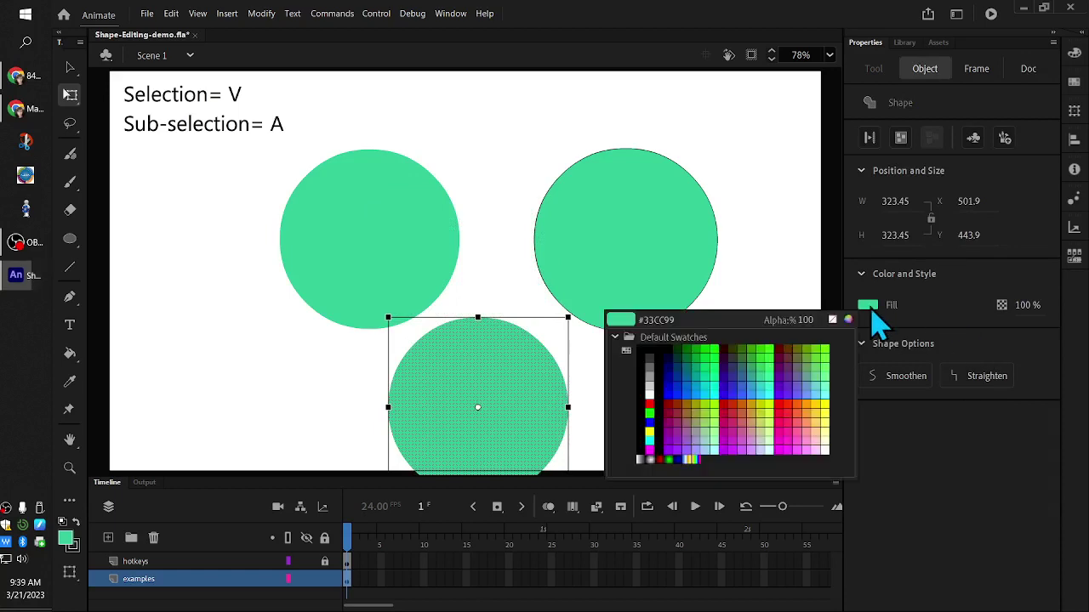
pyautogui.click(790, 383)
pyautogui.moveTo(515, 404); pyautogui.dragTo(407, 310)
pyautogui.click(235, 343)
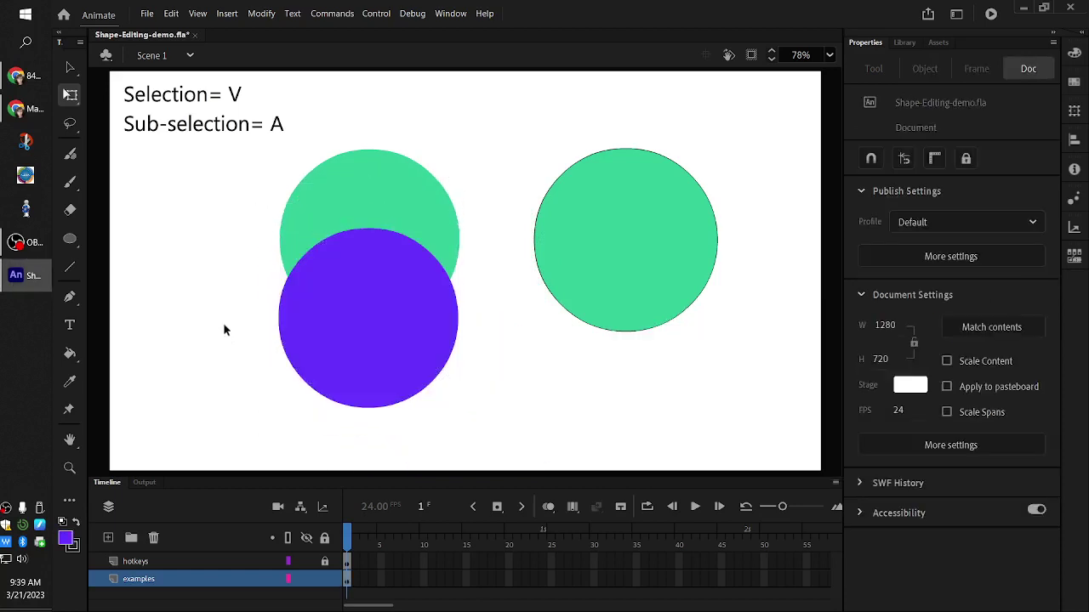
# - Lift the green shape off the purple circle to about X 304, Y 80, and return it to X 306.5, Y 141.55
pyautogui.moveTo(397, 213); pyautogui.dragTo(396, 177)
pyautogui.moveTo(382, 323); pyautogui.dragTo(378, 340)
pyautogui.moveTo(378, 337); pyautogui.dragTo(377, 321)
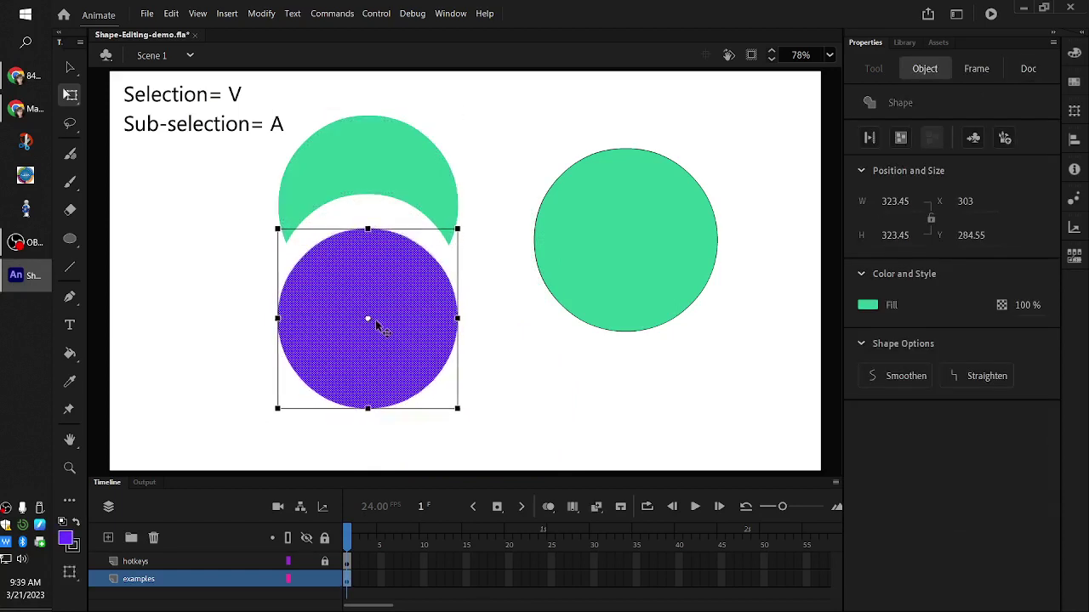
pyautogui.click(292, 238)
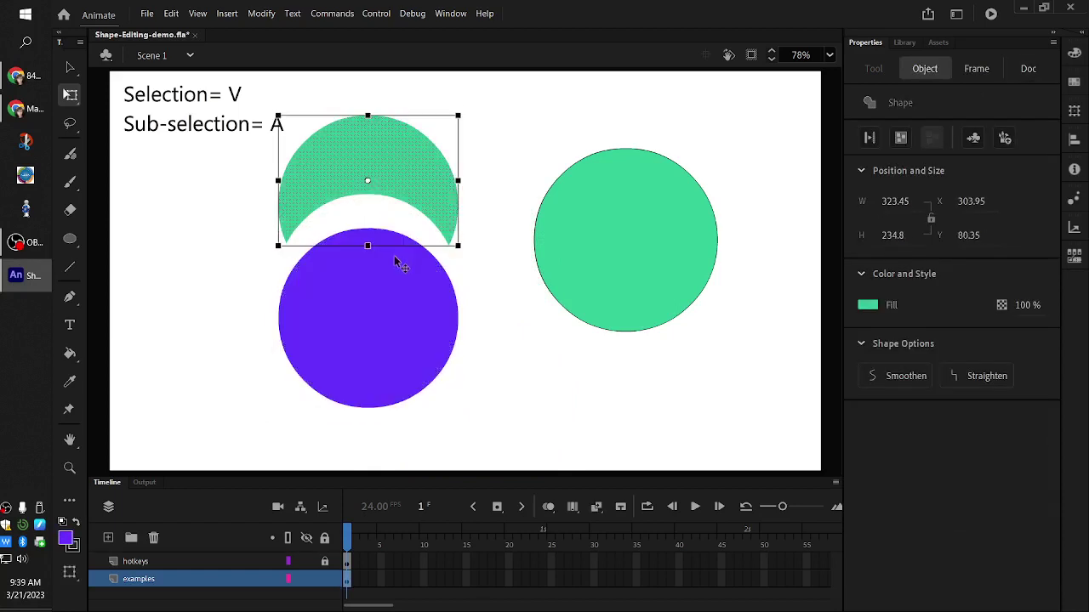
pyautogui.moveTo(292, 238); pyautogui.dragTo(293, 274)
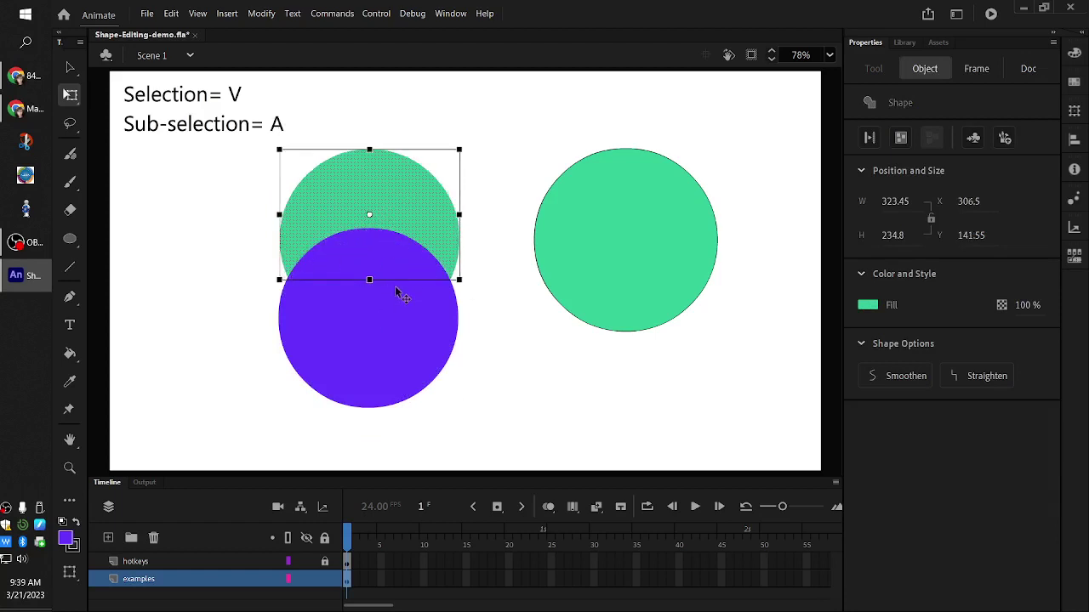
# - Separate the purple circle from the cut green crescent, shifting the crescent slightly up and the circle to about X 294, Y 304
pyautogui.click(404, 321)
pyautogui.moveTo(388, 306); pyautogui.dragTo(387, 332)
pyautogui.click(247, 341)
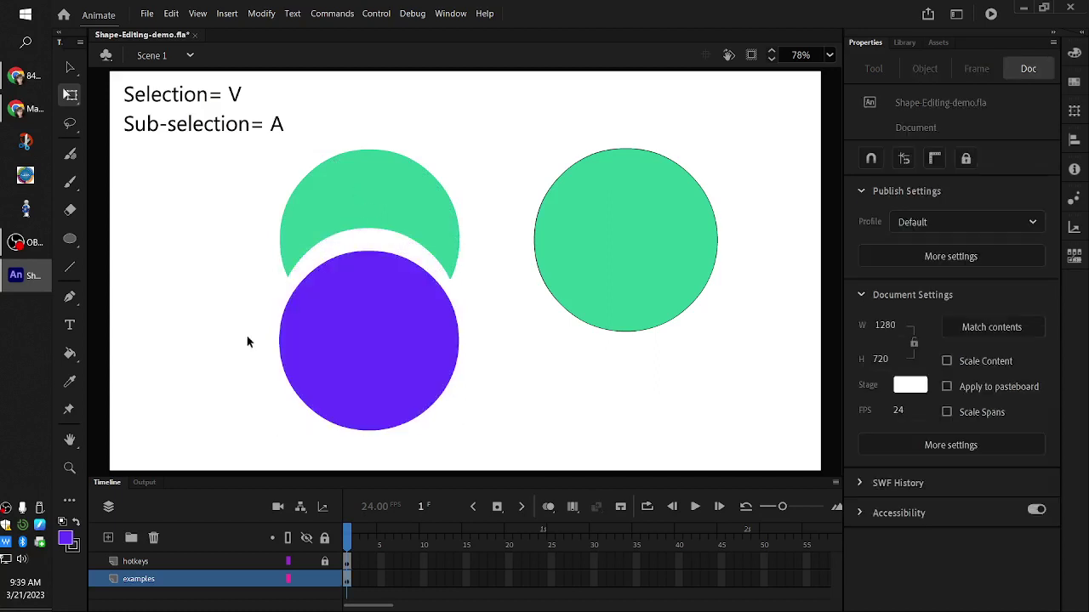
pyautogui.click(374, 316)
pyautogui.click(382, 214)
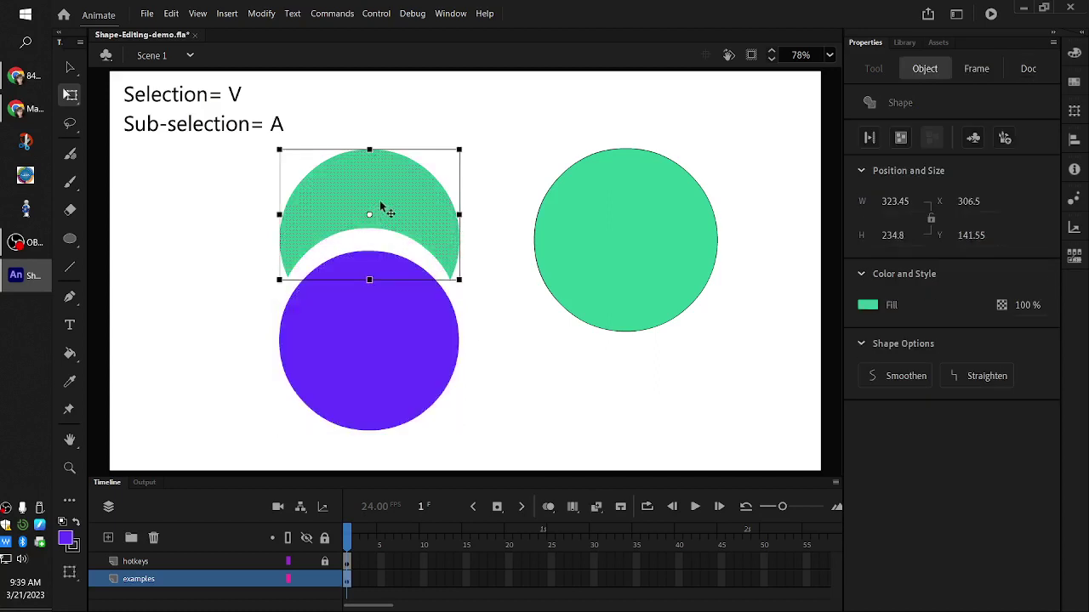
pyautogui.moveTo(382, 214); pyautogui.dragTo(377, 199)
pyautogui.moveTo(383, 327); pyautogui.dragTo(375, 288)
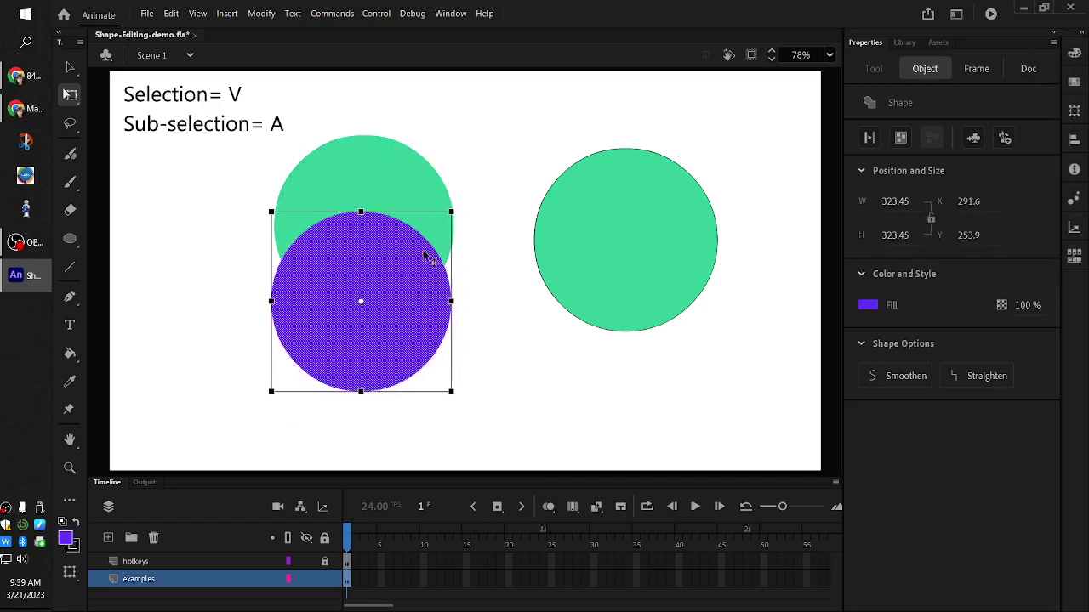
pyautogui.moveTo(396, 296); pyautogui.dragTo(399, 340)
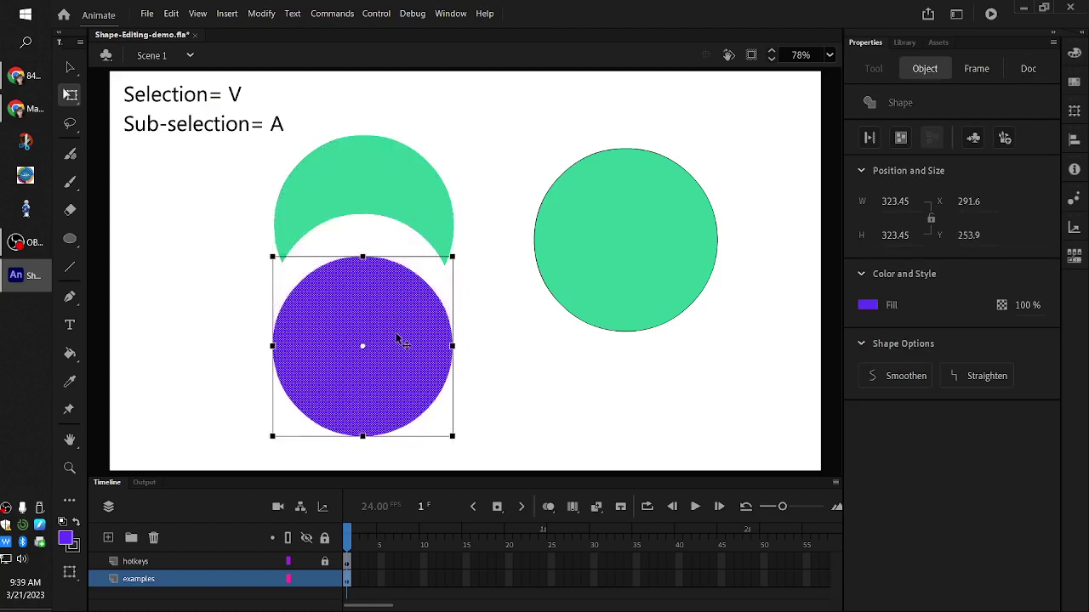
pyautogui.moveTo(431, 384); pyautogui.dragTo(418, 368)
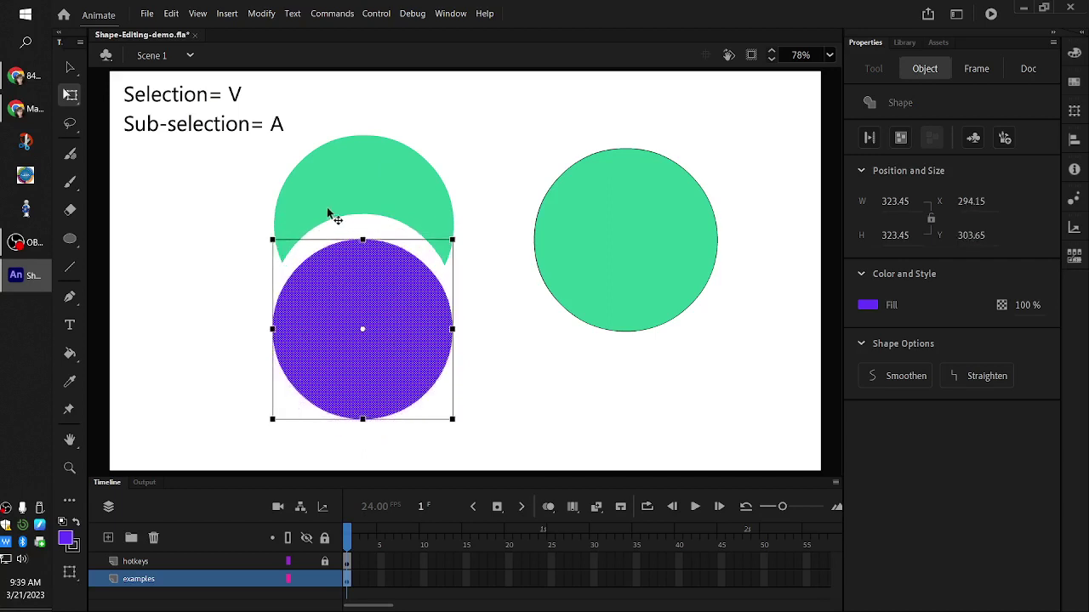
# - Shift the outlined green drawing object up to about Y 111 and deselect it
pyautogui.click(594, 253)
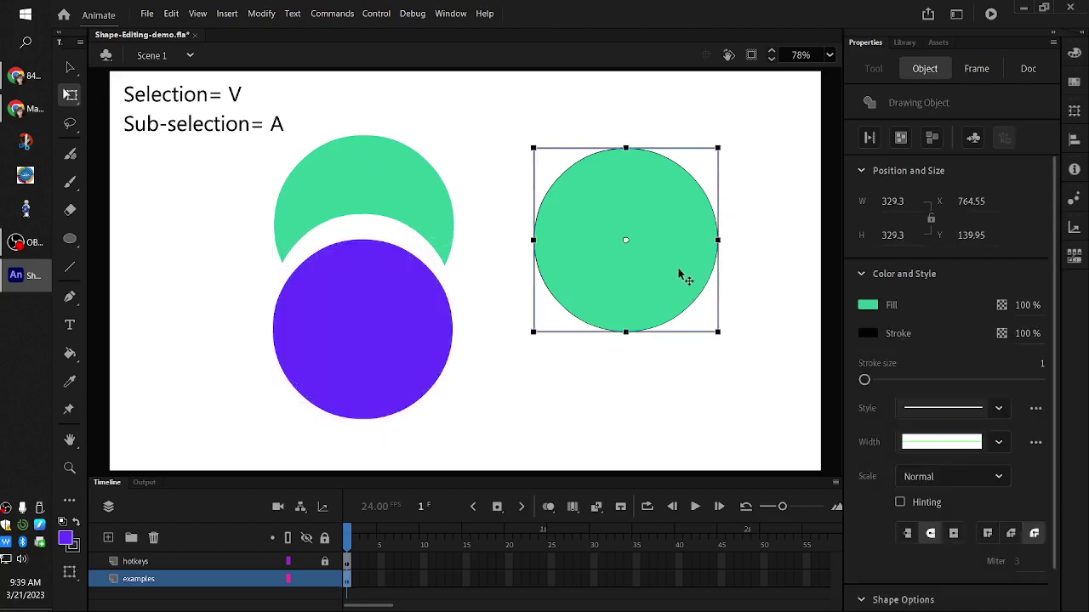
pyautogui.moveTo(645, 280); pyautogui.dragTo(642, 260)
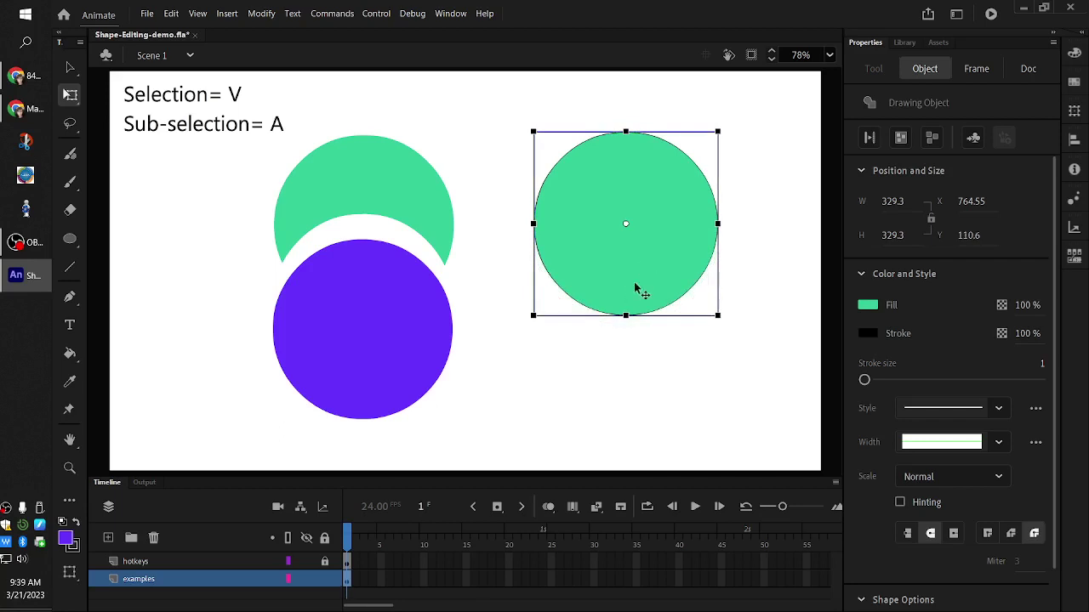
pyautogui.click(442, 328)
pyautogui.click(570, 312)
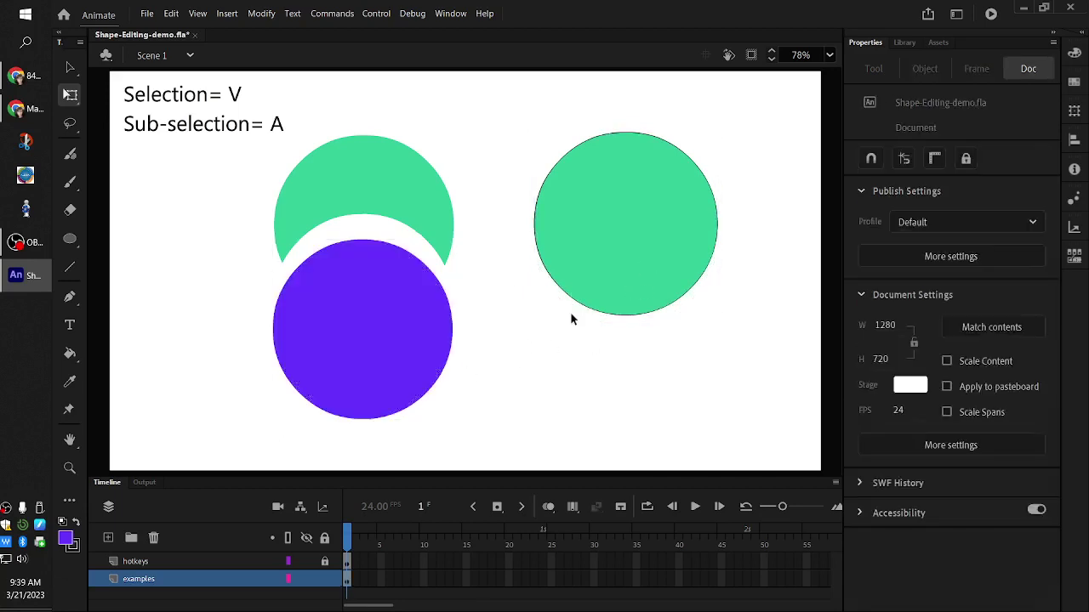
# - Draw a purple outlined circle about 324 px wide with the Oval tool in object drawing mode, overlapping the outlined green circle's lower part
pyautogui.click(70, 239)
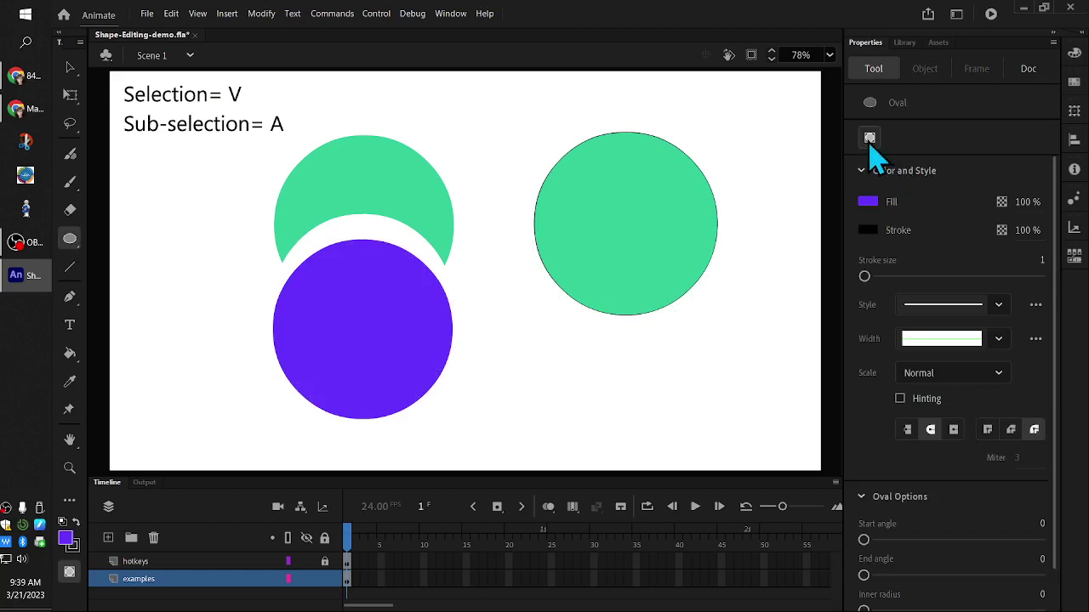
pyautogui.moveTo(534, 224); pyautogui.dragTo(715, 344)
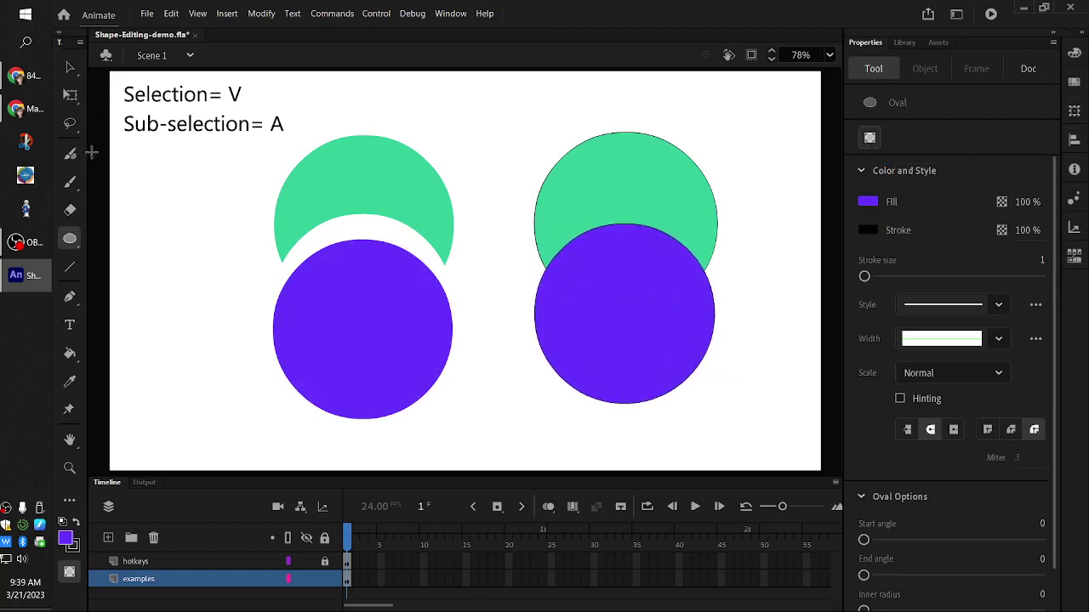
# - Move the overlapping green and purple drawing objects individually with the Selection tool, also selecting them together
pyautogui.click(70, 67)
pyautogui.moveTo(638, 310)
pyautogui.mouseDown()
pyautogui.moveTo(644, 404)
pyautogui.moveTo(647, 315)
pyautogui.mouseUp()
pyautogui.moveTo(651, 189); pyautogui.dragTo(651, 152)
pyautogui.moveTo(640, 313); pyautogui.dragTo(637, 282)
pyautogui.moveTo(536, 101); pyautogui.dragTo(687, 318)
pyautogui.moveTo(678, 194); pyautogui.dragTo(681, 239)
pyautogui.click(770, 260)
# - Move the purple drawing object aside and back over the green one, placing it at about X 782, Y 270
pyautogui.moveTo(644, 342); pyautogui.dragTo(747, 376)
pyautogui.moveTo(746, 376); pyautogui.dragTo(644, 358)
pyautogui.moveTo(637, 230)
pyautogui.mouseDown()
pyautogui.moveTo(637, 170)
pyautogui.moveTo(638, 226)
pyautogui.mouseUp()
pyautogui.moveTo(644, 334); pyautogui.dragTo(643, 319)
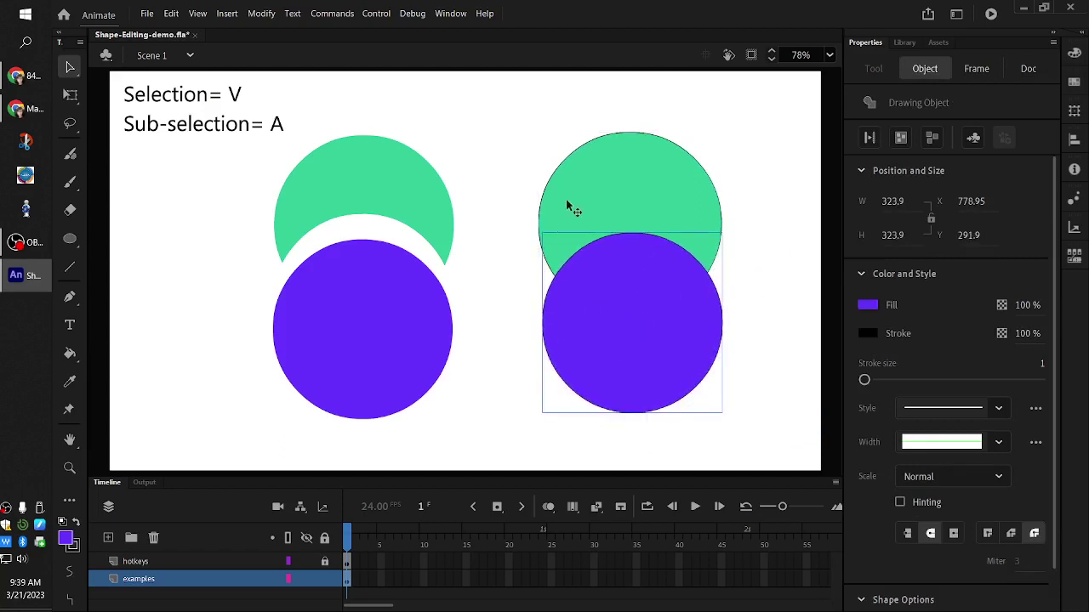
pyautogui.moveTo(616, 300); pyautogui.dragTo(618, 288)
pyautogui.click(518, 153)
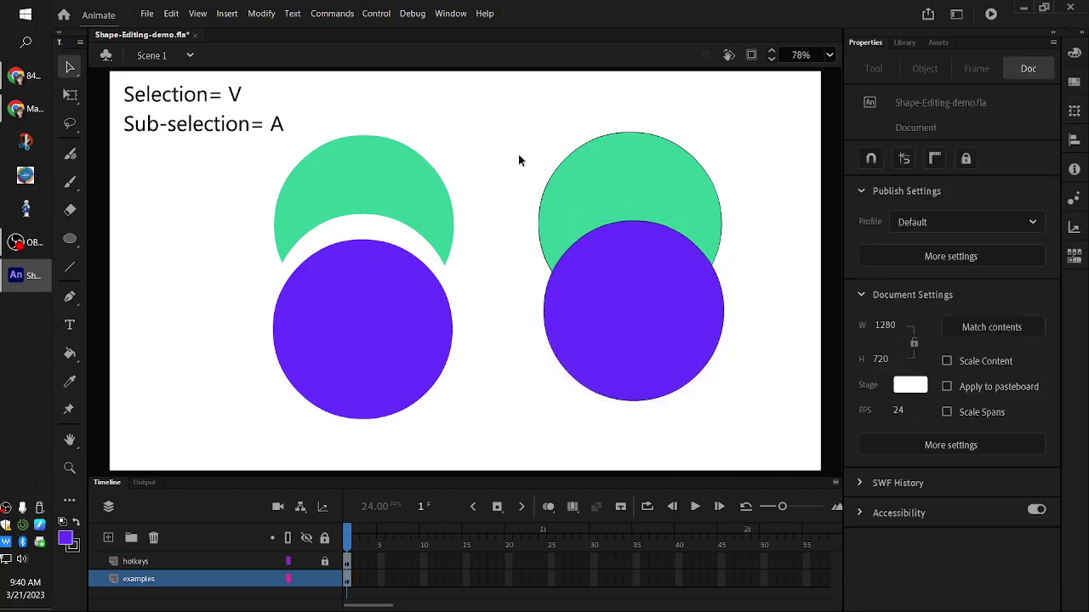
# - Select the merged shapes and the drawing objects in turn to compare how each is selected
pyautogui.click(697, 323)
pyautogui.click(432, 183)
pyautogui.click(432, 313)
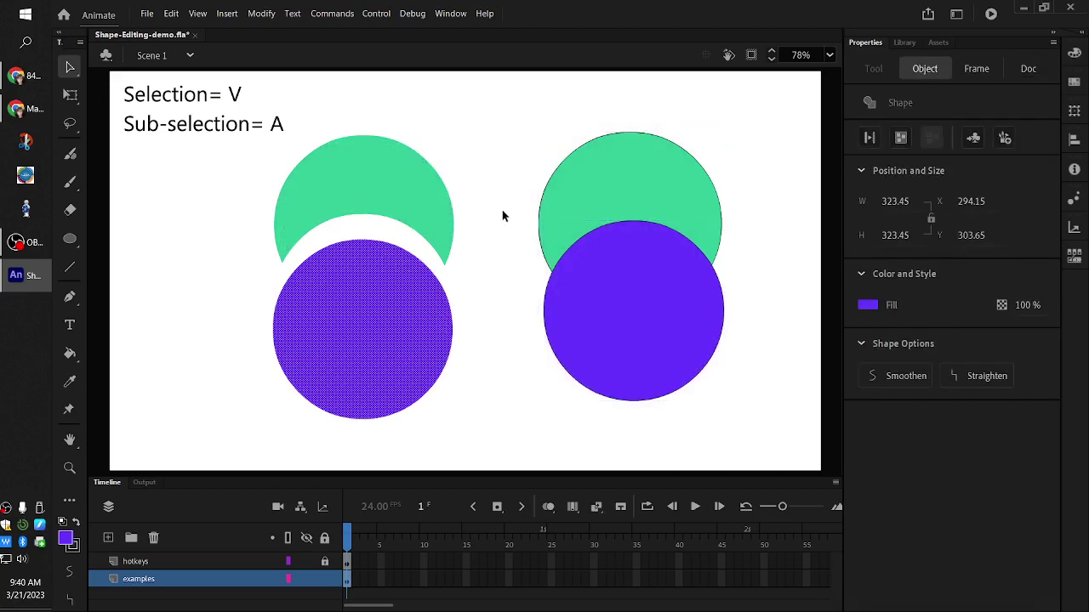
pyautogui.click(502, 217)
pyautogui.click(607, 197)
# - Select the purple drawing object and examine its Arrange options for stacking order
pyautogui.click(617, 269)
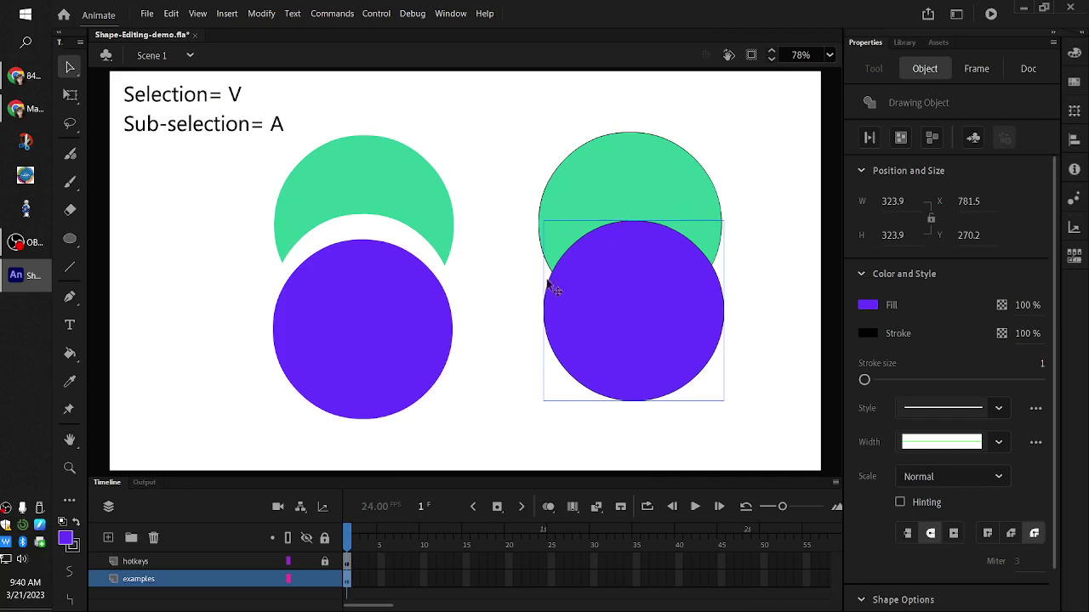
pyautogui.rightClick(591, 280)
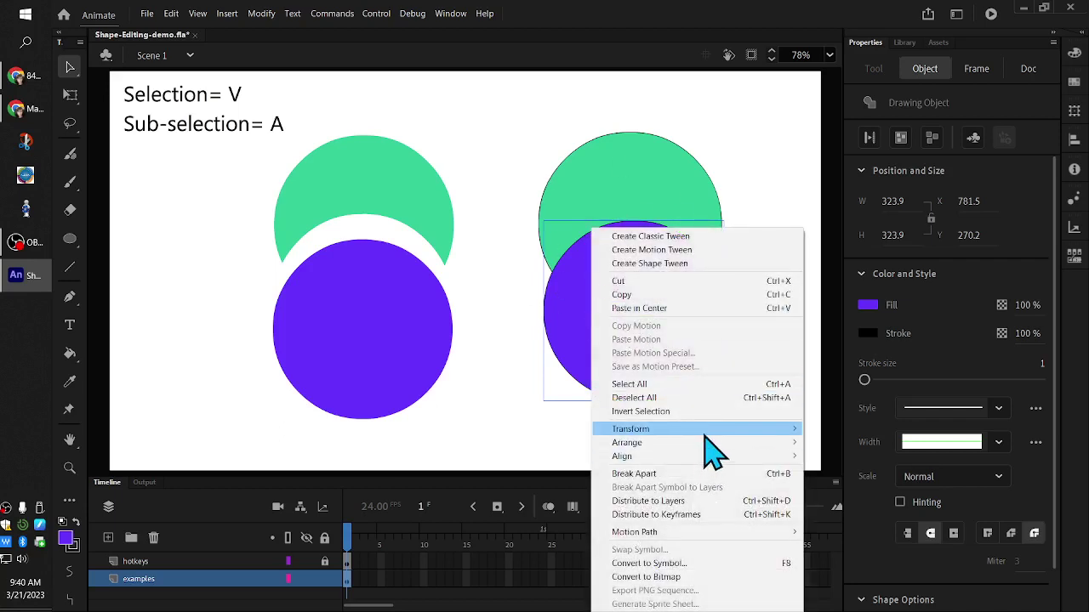
pyautogui.moveTo(737, 443)
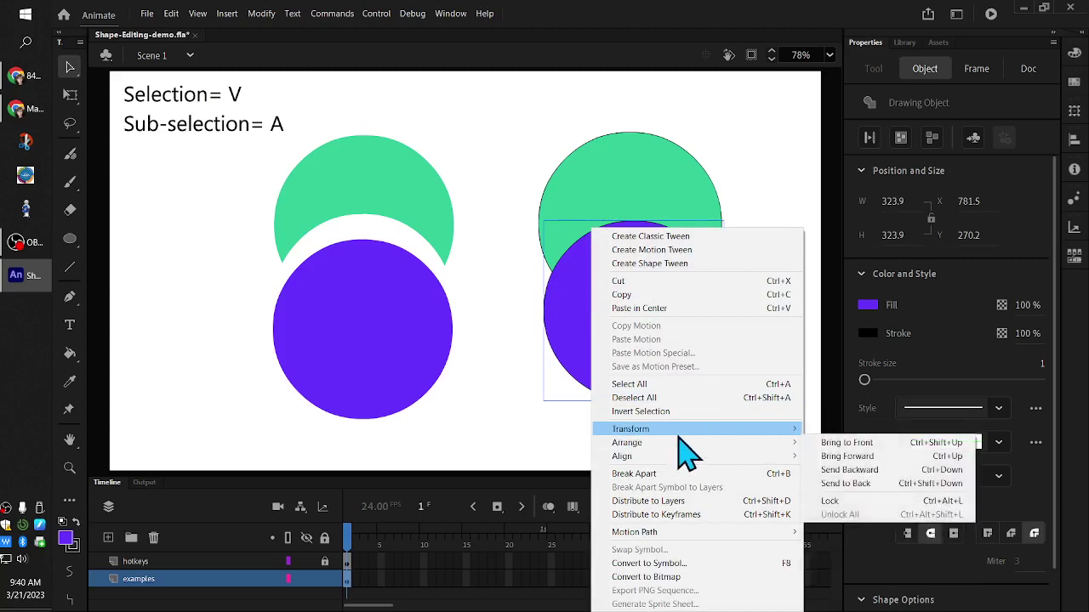
pyautogui.moveTo(690, 451)
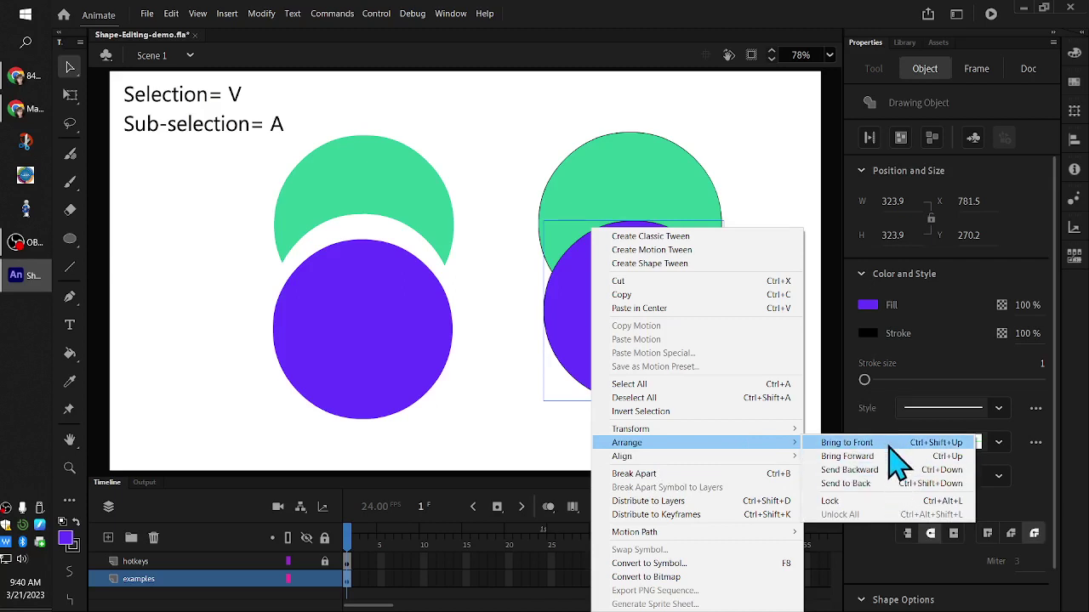
# - Bring the green drawing object to the front, above the overlapping purple one
pyautogui.click(621, 204)
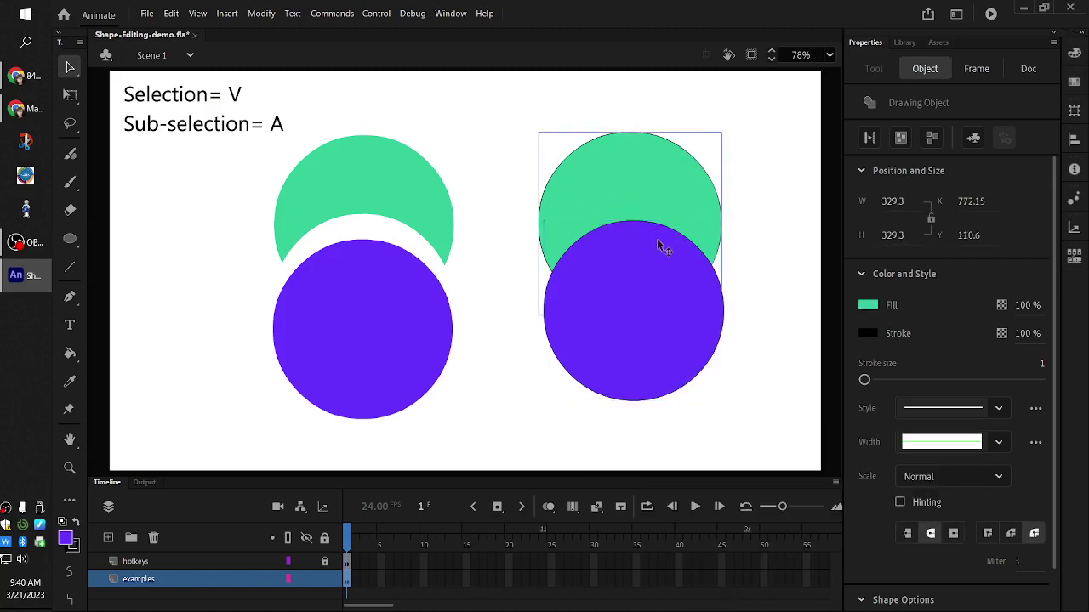
pyautogui.rightClick(584, 202)
pyautogui.moveTo(744, 416)
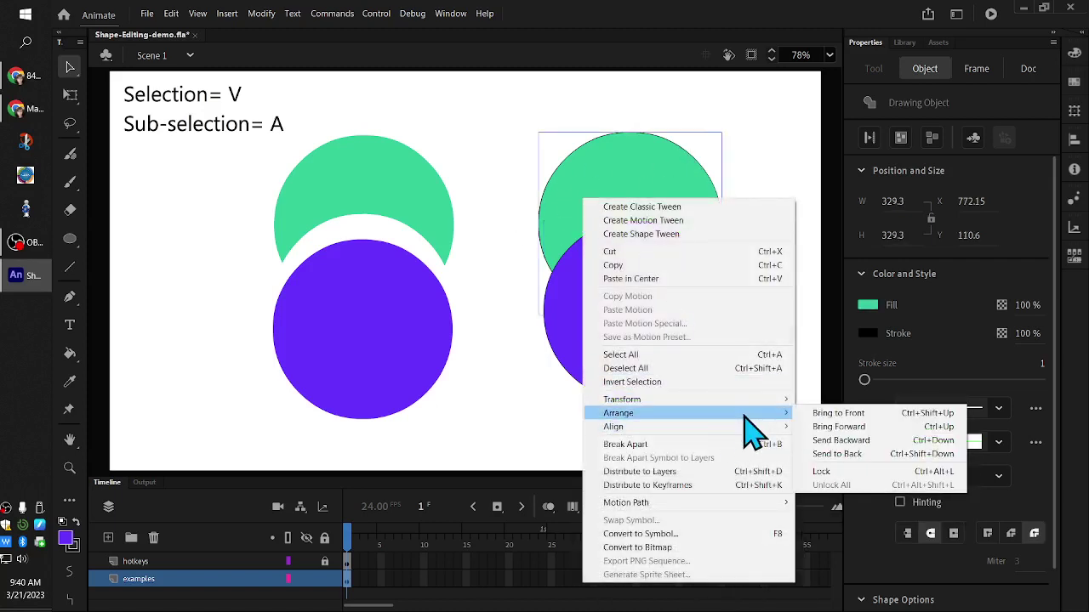
pyautogui.click(840, 415)
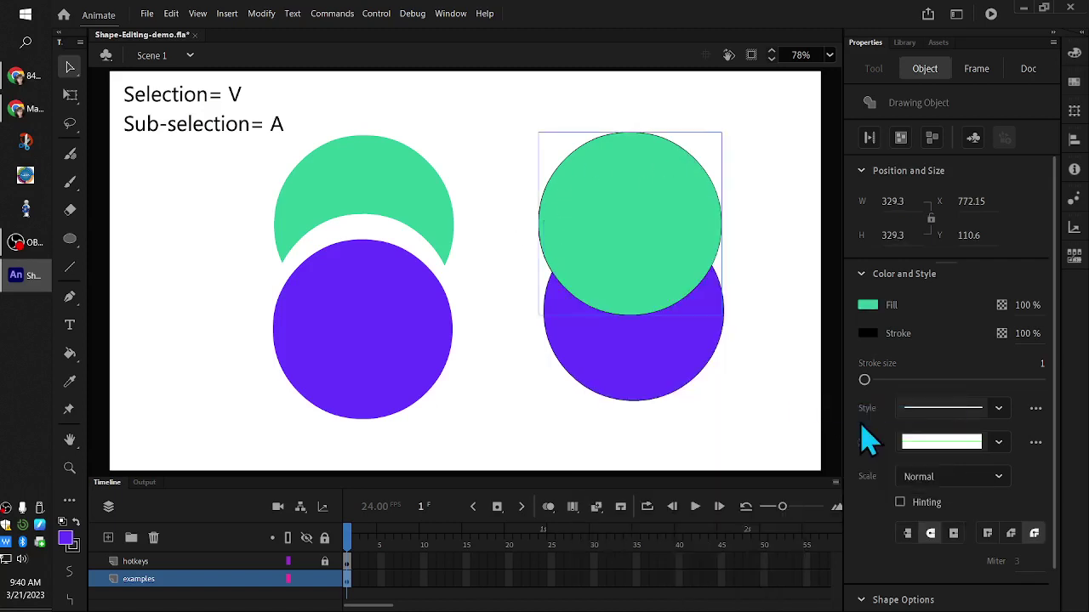
# - Shift the green drawing object slightly upward and move the purple one beneath it to about X 771, Y 291
pyautogui.moveTo(644, 245)
pyautogui.mouseDown()
pyautogui.moveTo(651, 226)
pyautogui.moveTo(643, 241)
pyautogui.mouseUp()
pyautogui.click(667, 364)
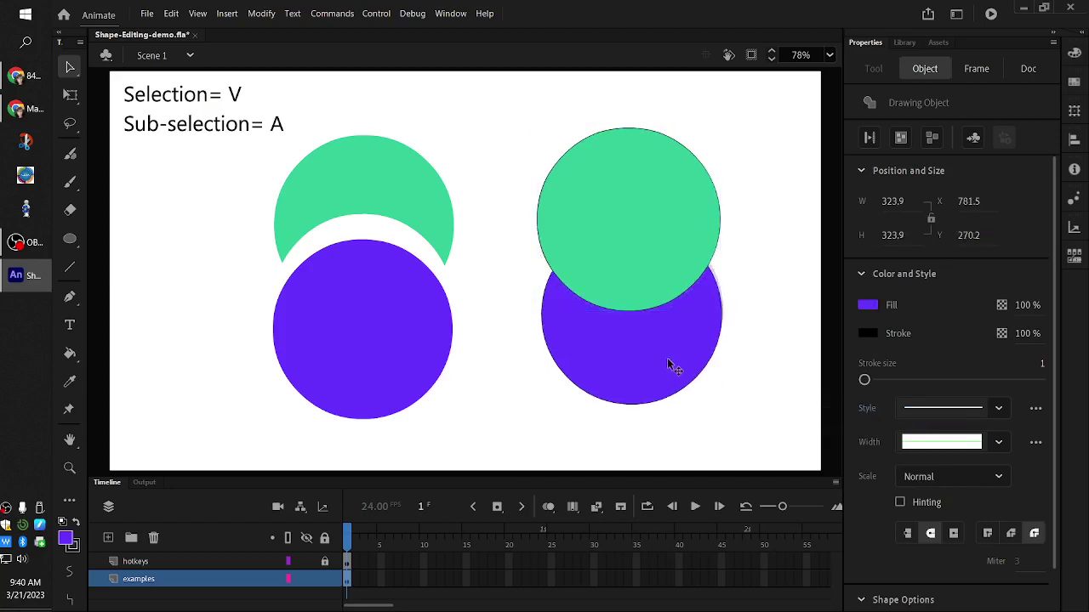
pyautogui.moveTo(667, 364)
pyautogui.mouseDown()
pyautogui.moveTo(673, 401)
pyautogui.moveTo(663, 363)
pyautogui.mouseUp()
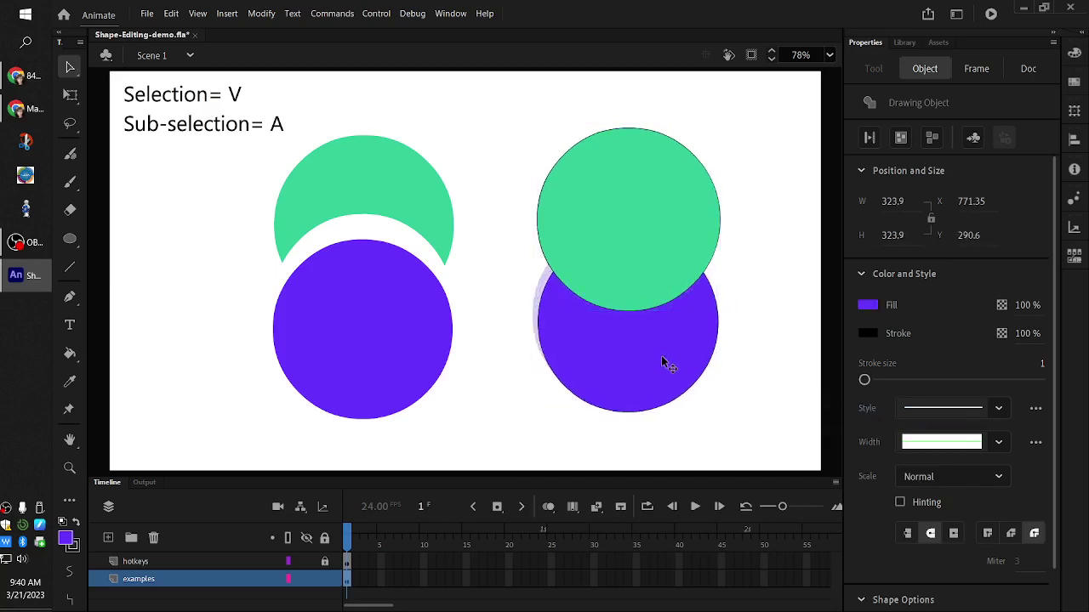
pyautogui.click(473, 276)
# - Draw a tall orange oval drawing object with a black stroke, about 92 by 318, across the green and purple circles
pyautogui.click(70, 240)
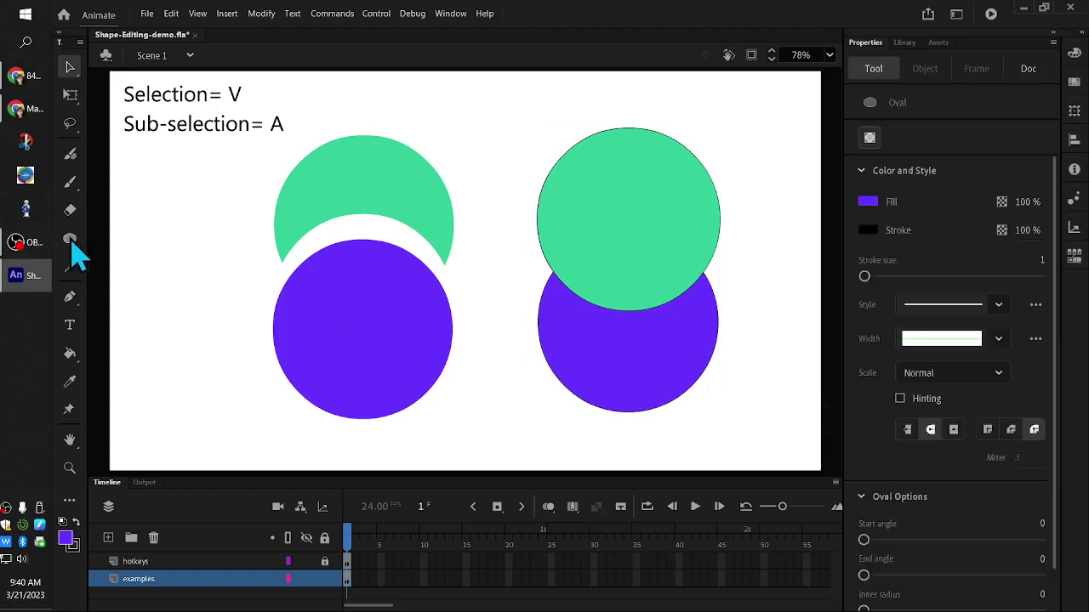
pyautogui.click(868, 202)
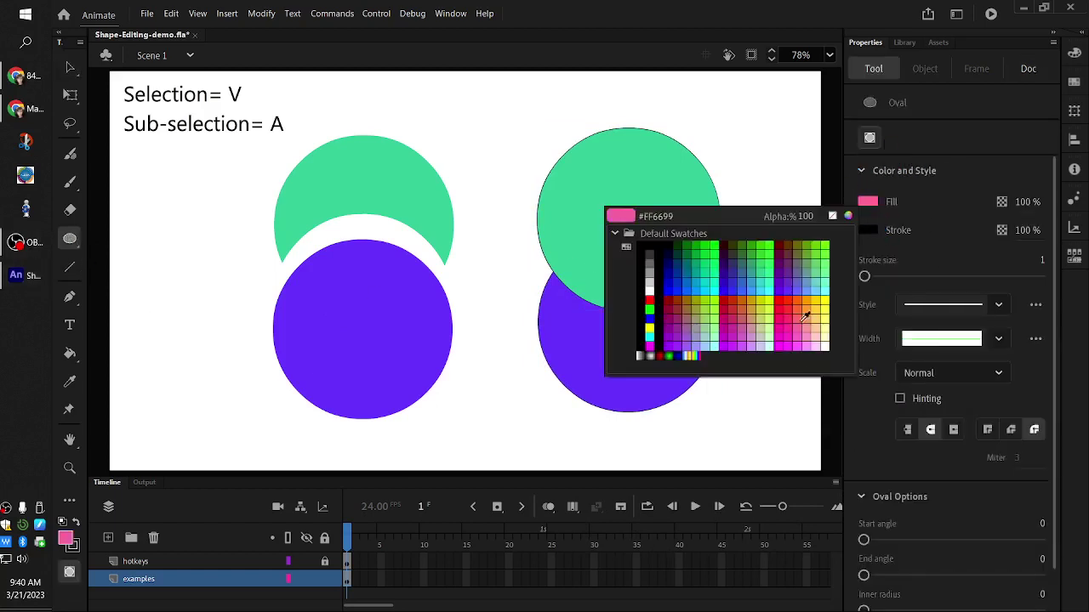
pyautogui.click(803, 318)
pyautogui.moveTo(602, 184)
pyautogui.mouseDown()
pyautogui.moveTo(655, 376)
pyautogui.moveTo(654, 360)
pyautogui.mouseUp()
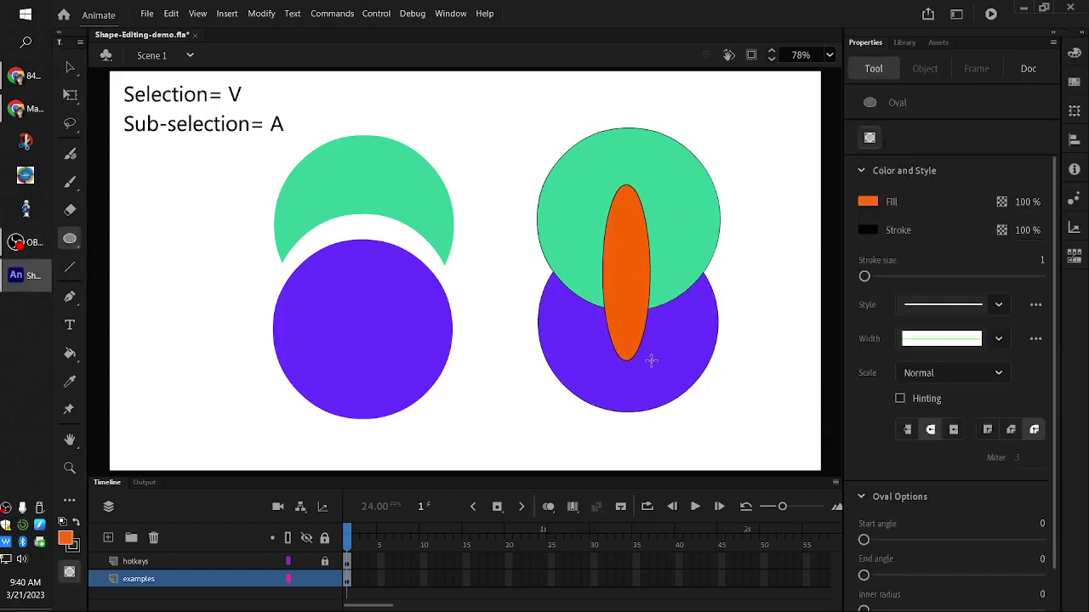
# - Move the orange oval to the circles' outer edge at about X 742, Y 200 and send it to the back
pyautogui.click(68, 68)
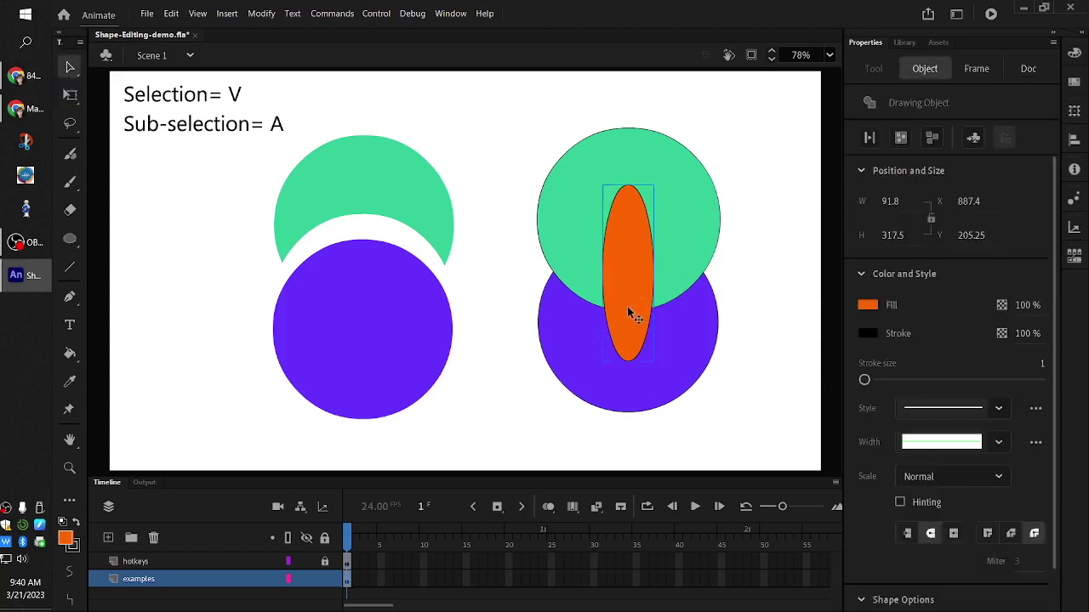
pyautogui.moveTo(632, 311)
pyautogui.mouseDown()
pyautogui.moveTo(542, 303)
pyautogui.moveTo(555, 313)
pyautogui.mouseUp()
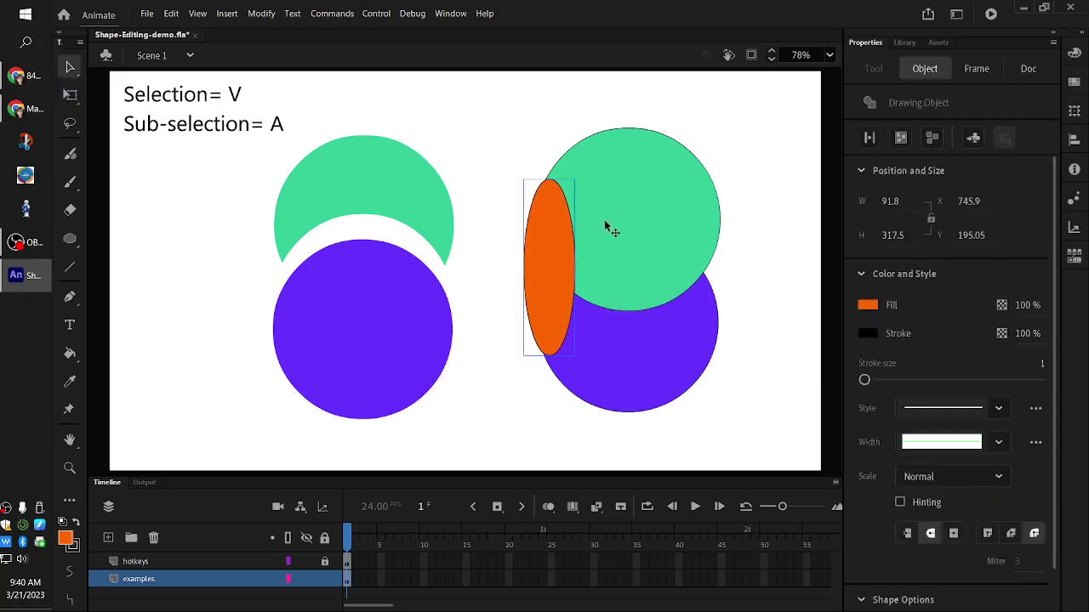
pyautogui.rightClick(553, 272)
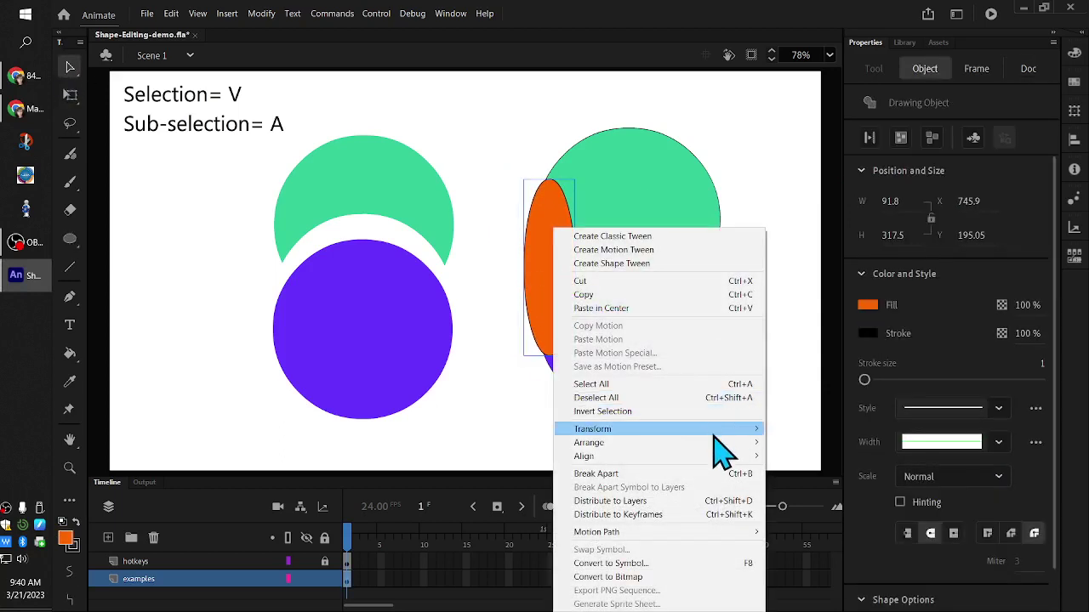
pyautogui.click(808, 483)
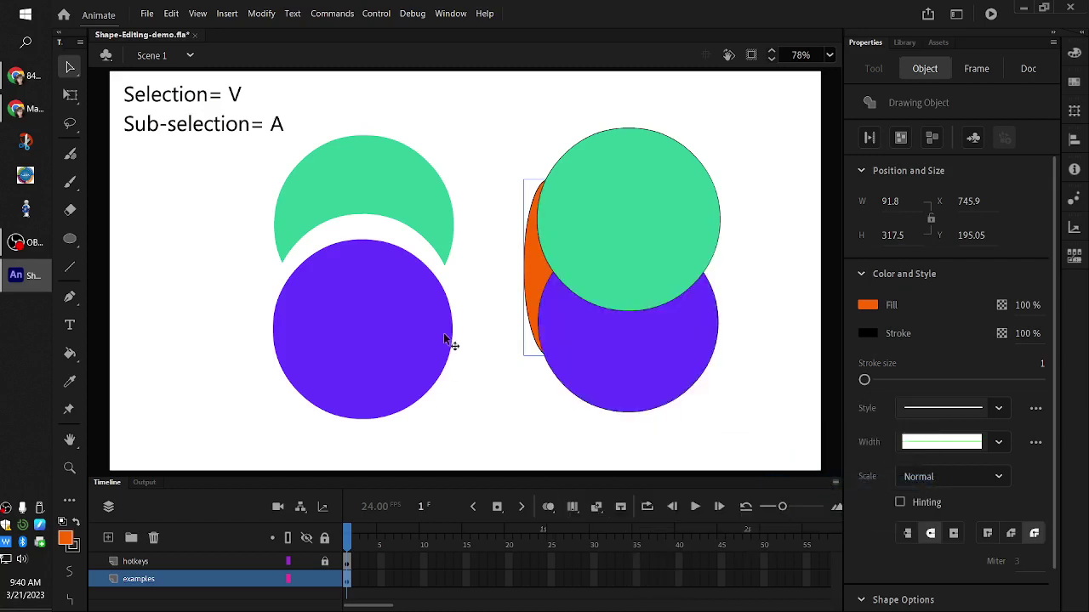
pyautogui.moveTo(539, 276); pyautogui.dragTo(525, 294)
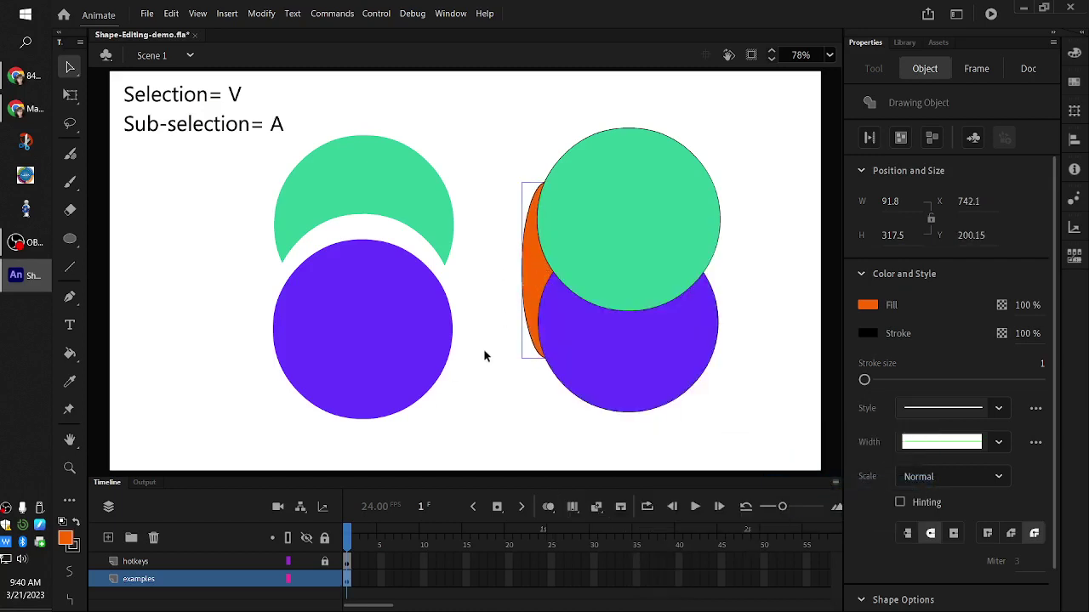
# - Send the purple drawing object to the back, behind the orange oval
pyautogui.rightClick(576, 325)
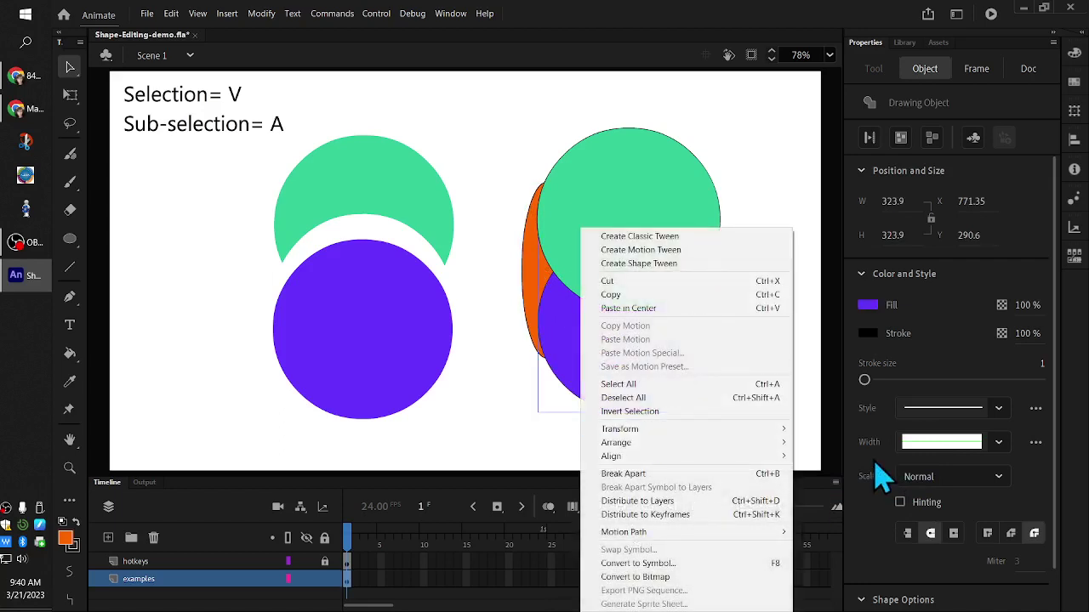
pyautogui.moveTo(724, 445)
pyautogui.click(837, 483)
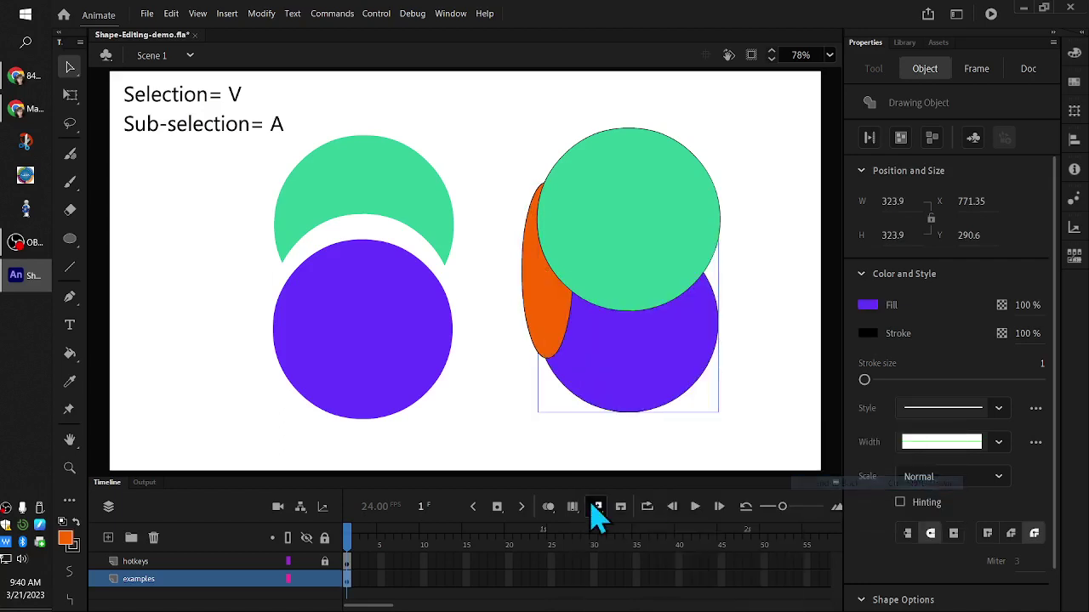
pyautogui.click(585, 432)
pyautogui.click(652, 345)
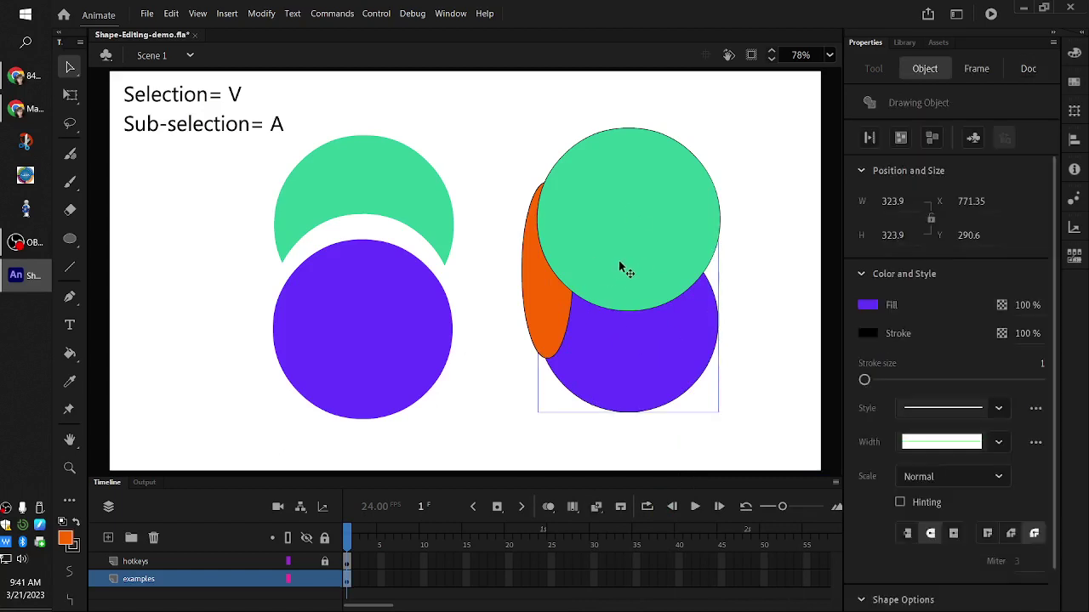
# - Send the orange oval one level backward, behind the purple drawing object
pyautogui.click(620, 267)
pyautogui.click(553, 336)
pyautogui.rightClick(547, 332)
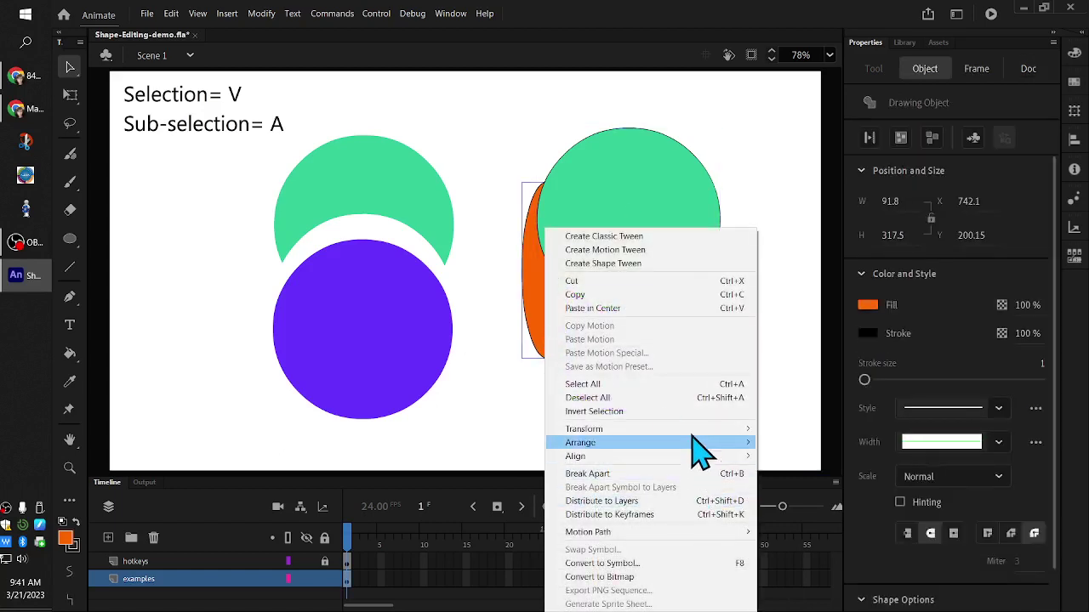
pyautogui.moveTo(685, 444)
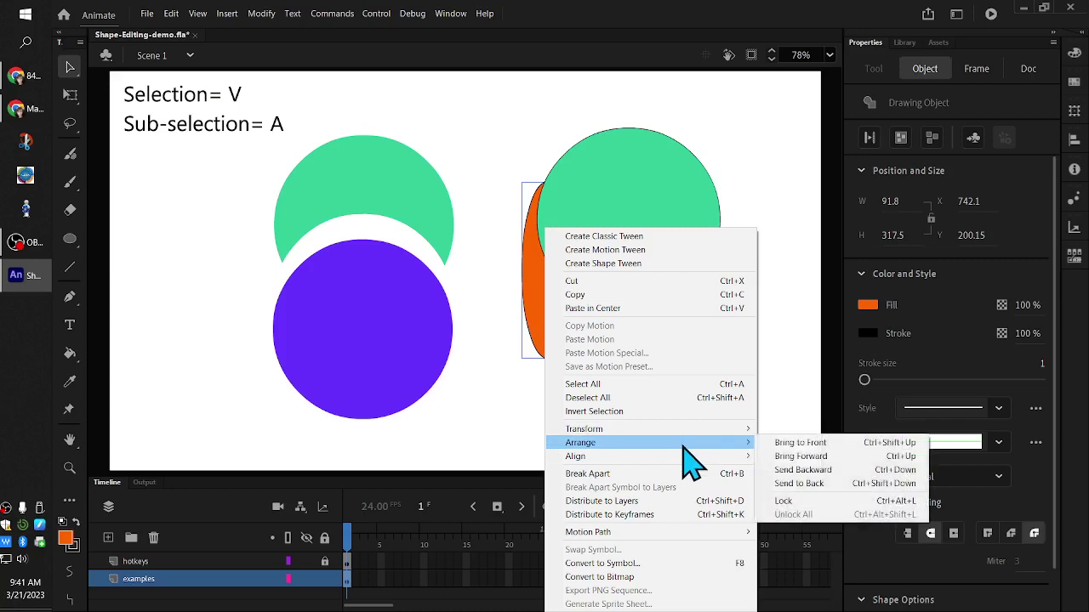
pyautogui.click(826, 471)
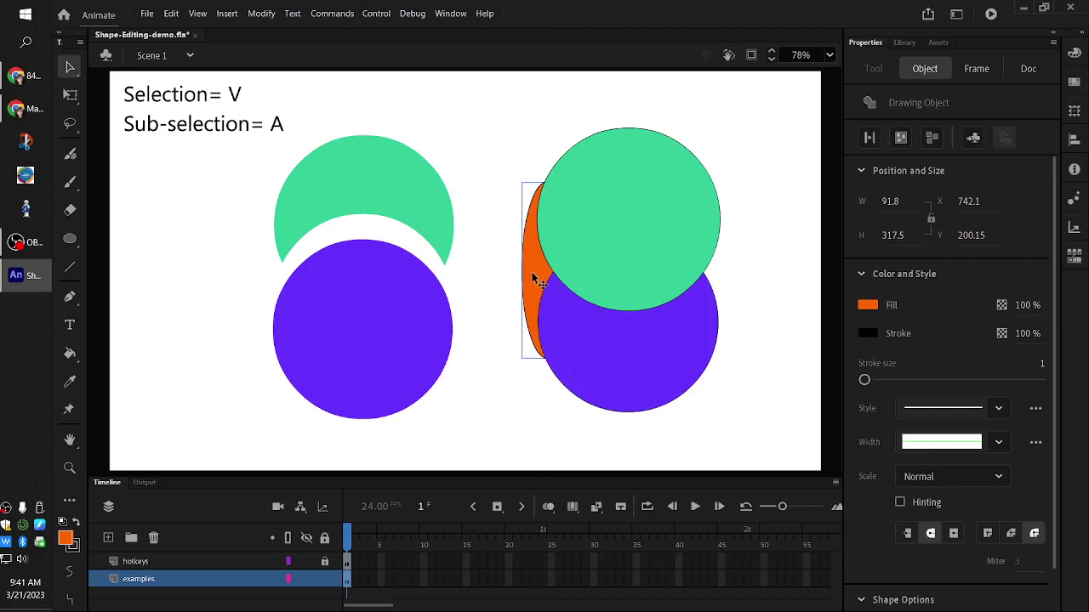
# - Reposition the green, purple and orange drawing objects individually while keeping them overlapped, placing the purple one at about X 748, Y 291
pyautogui.moveTo(634, 263); pyautogui.dragTo(655, 244)
pyautogui.moveTo(644, 364); pyautogui.dragTo(647, 382)
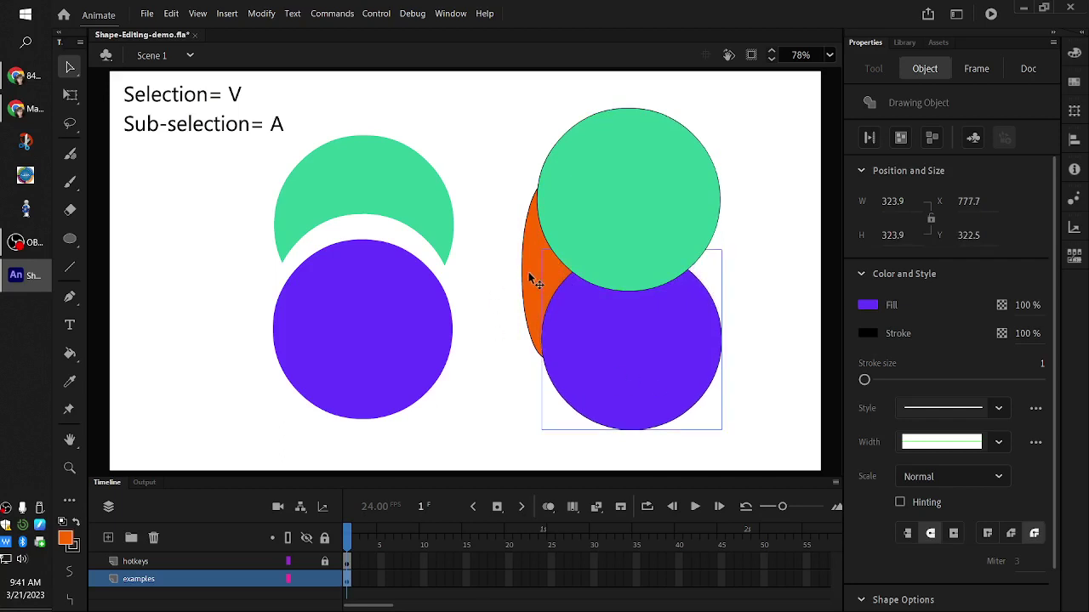
pyautogui.moveTo(529, 281)
pyautogui.mouseDown()
pyautogui.moveTo(513, 267)
pyautogui.moveTo(513, 279)
pyautogui.moveTo(545, 255)
pyautogui.moveTo(544, 265)
pyautogui.mouseUp()
pyautogui.moveTo(653, 238); pyautogui.dragTo(639, 235)
pyautogui.moveTo(643, 345); pyautogui.dragTo(623, 326)
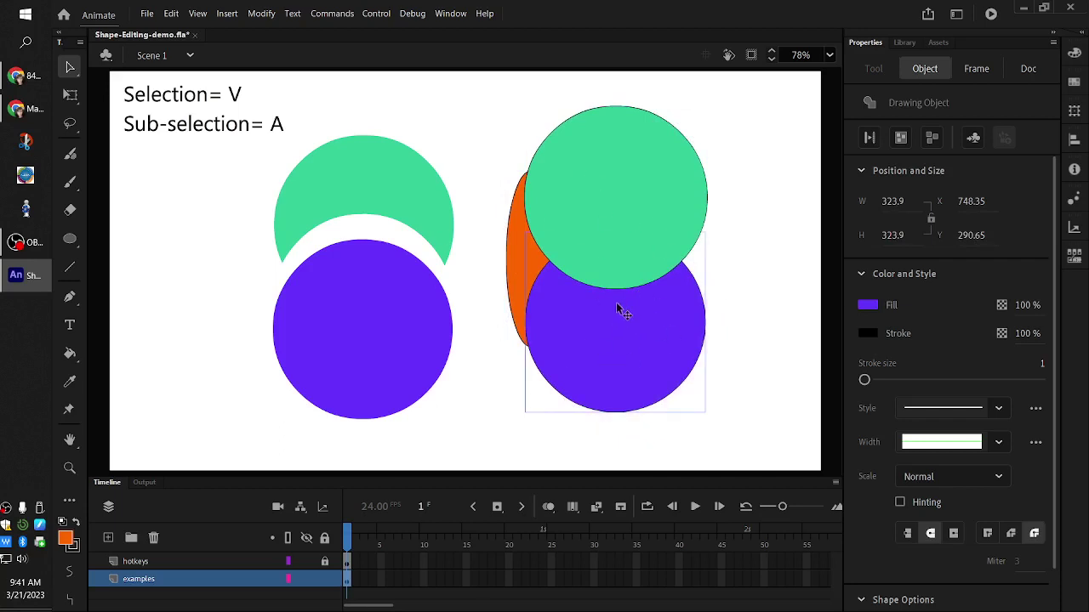
# - Move the green drawing object to about X 762, Y 60 and send it to the back
pyautogui.moveTo(643, 246); pyautogui.dragTo(651, 241)
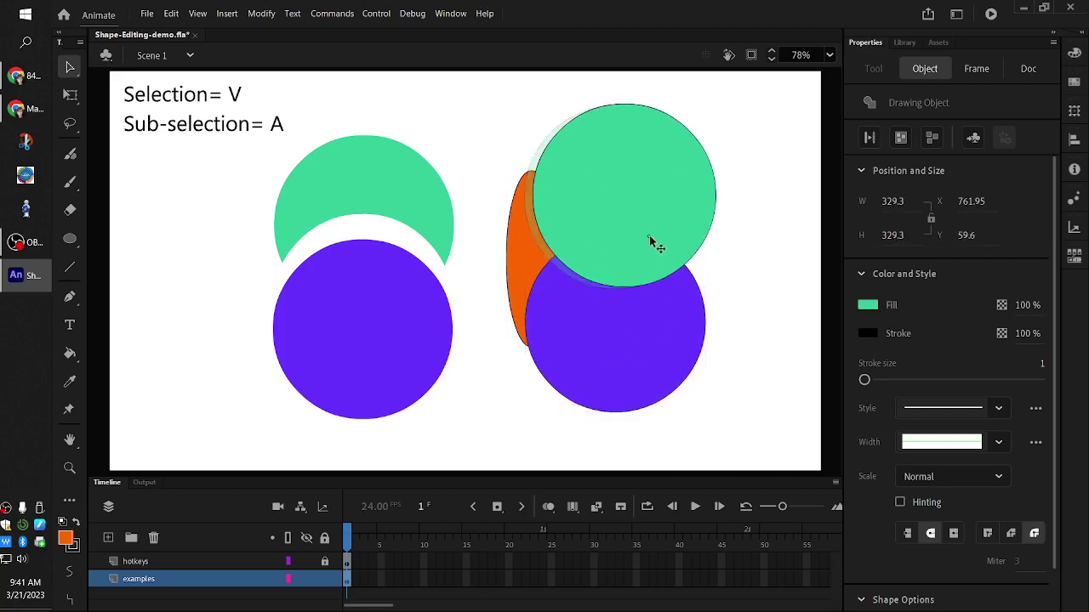
pyautogui.rightClick(649, 231)
pyautogui.moveTo(794, 442)
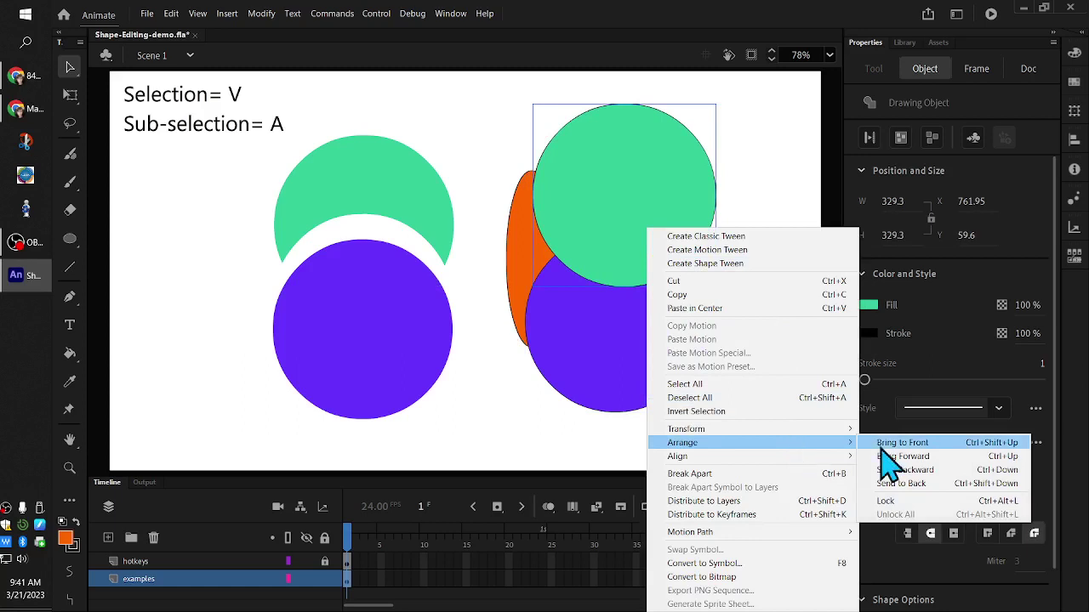
pyautogui.click(897, 483)
# - Move the purple drawing object to about X 765, Y 312 and the orange oval clear of the circles to about X 662, Y 207
pyautogui.click(709, 361)
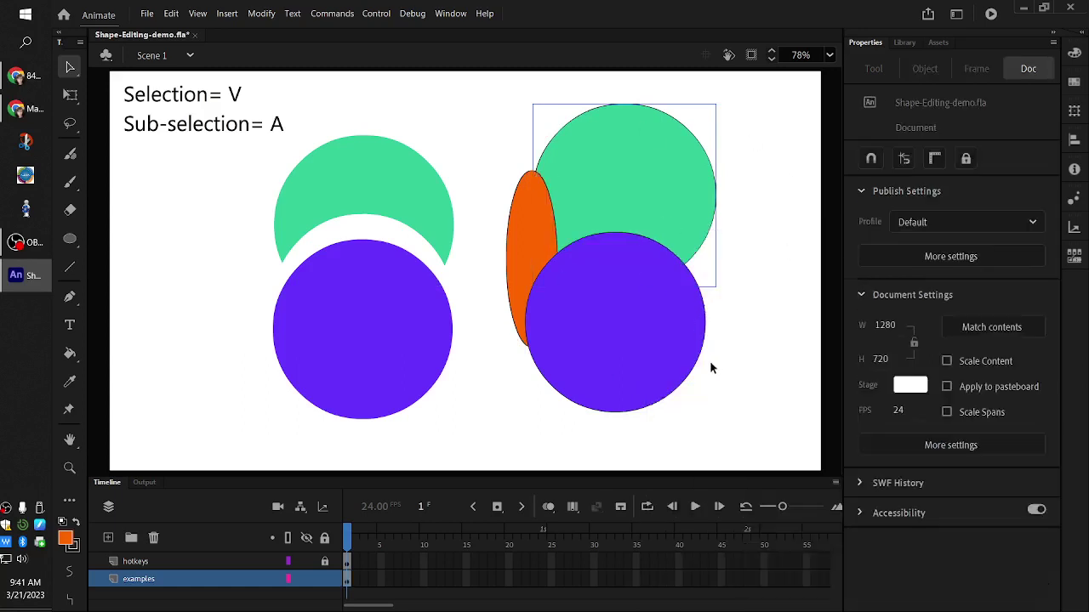
pyautogui.moveTo(608, 350); pyautogui.dragTo(619, 362)
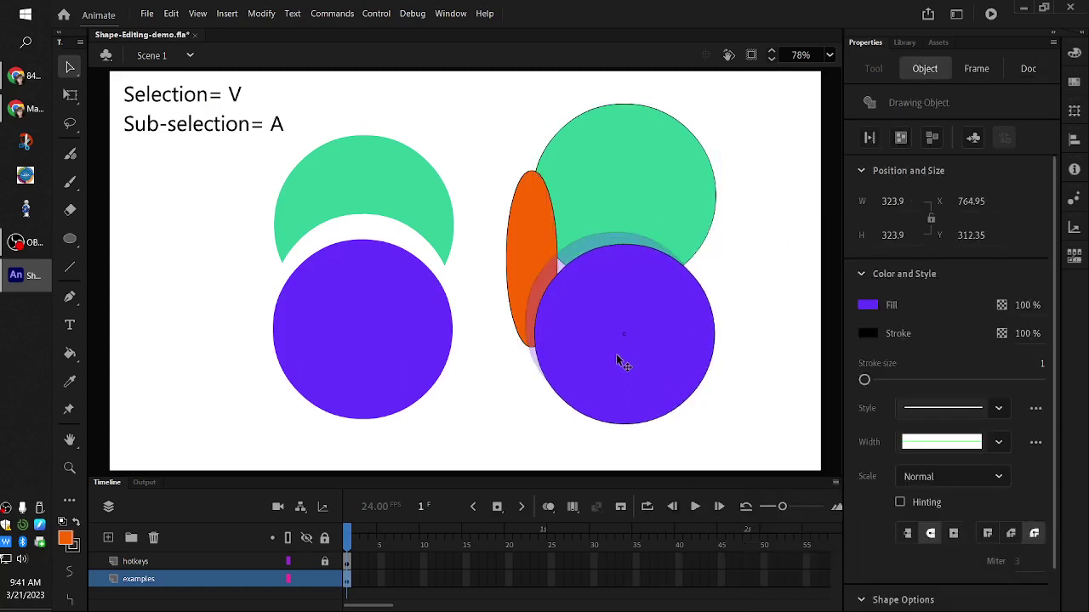
pyautogui.moveTo(523, 260); pyautogui.dragTo(494, 274)
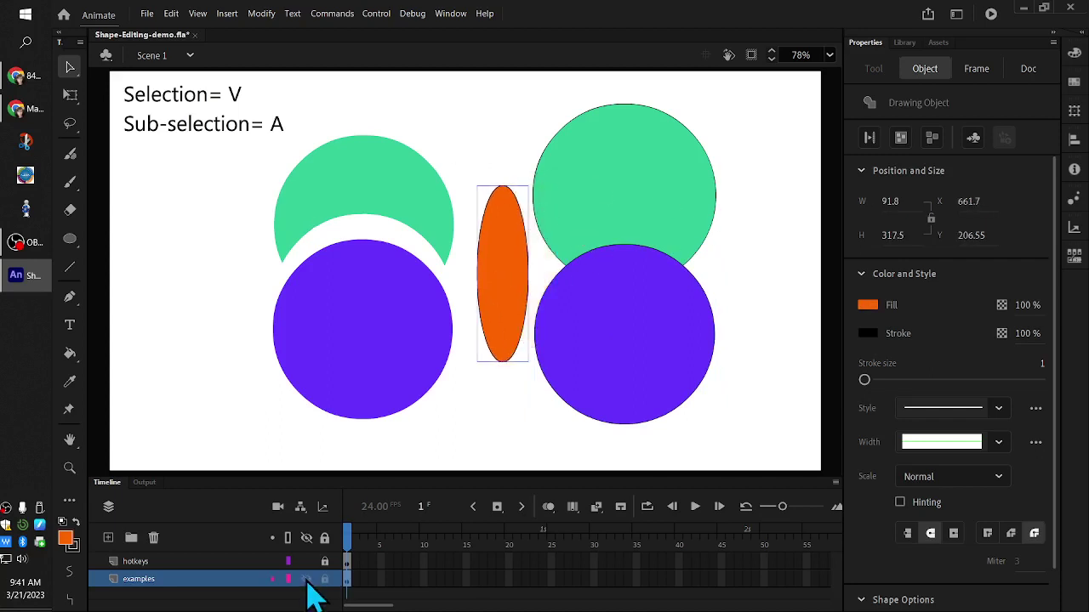
# - Hide the examples layer and add a new layer above it
pyautogui.click(307, 579)
pyautogui.click(109, 538)
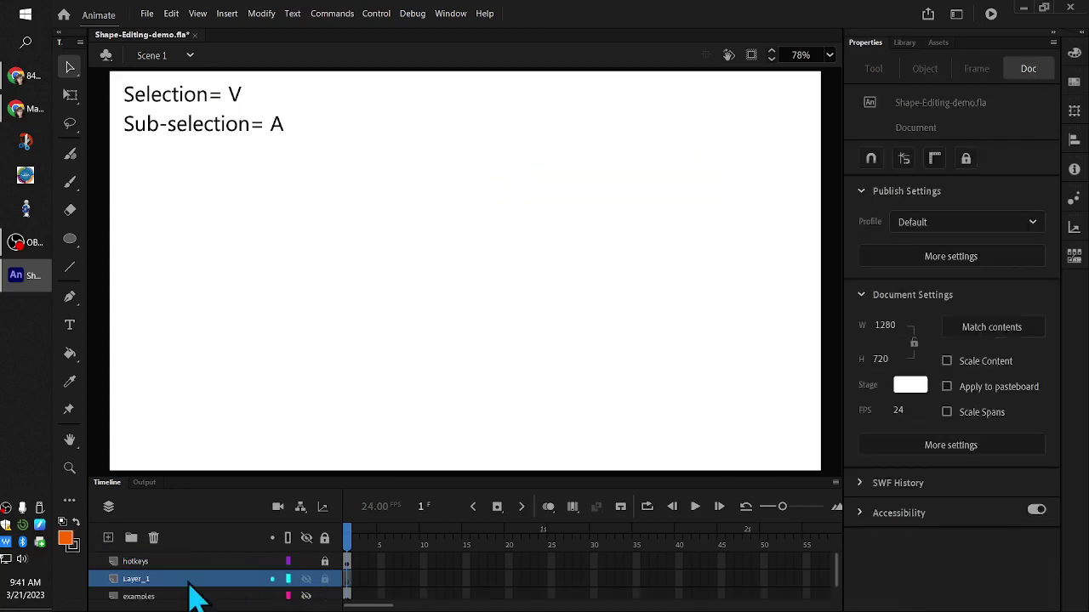
# - Draw an orange circle drawing object with no stroke, about 462 by 455, near the middle of the stage
pyautogui.click(70, 239)
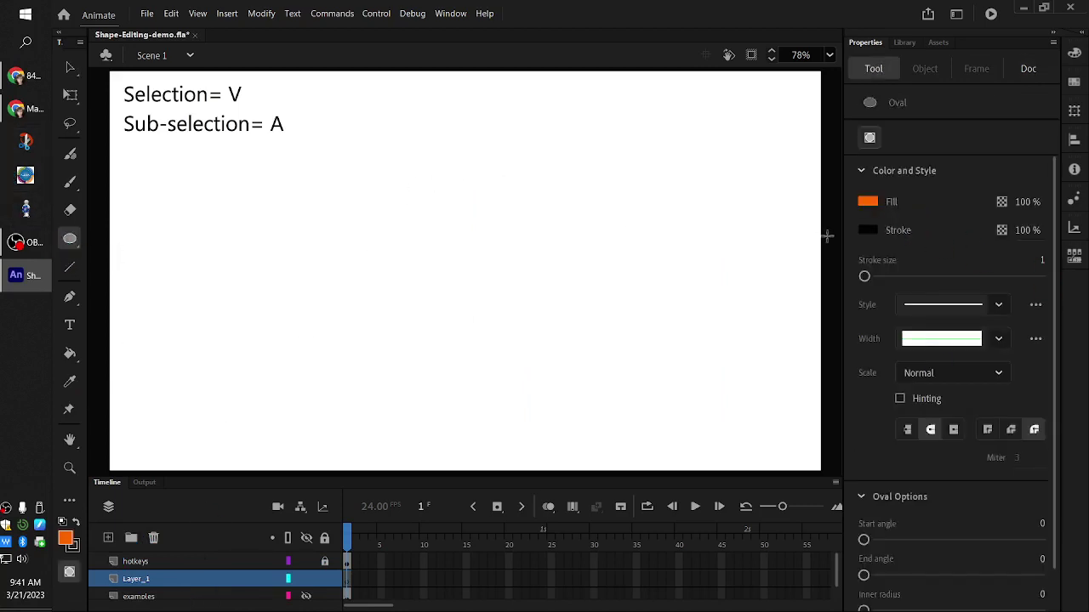
pyautogui.click(867, 230)
pyautogui.click(835, 242)
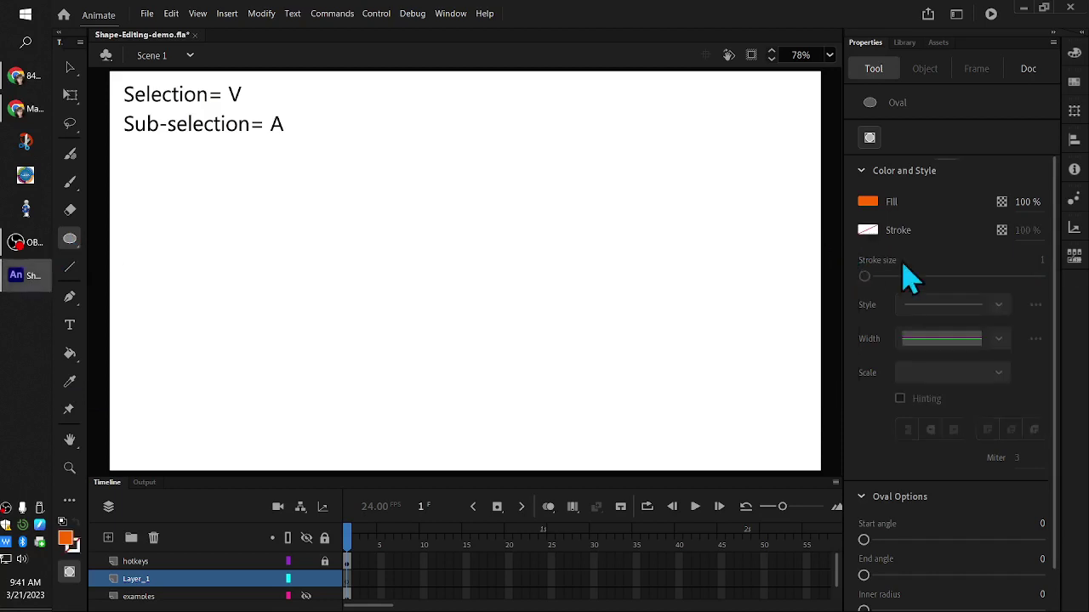
pyautogui.click(868, 201)
pyautogui.click(869, 204)
pyautogui.moveTo(370, 158); pyautogui.dragTo(624, 411)
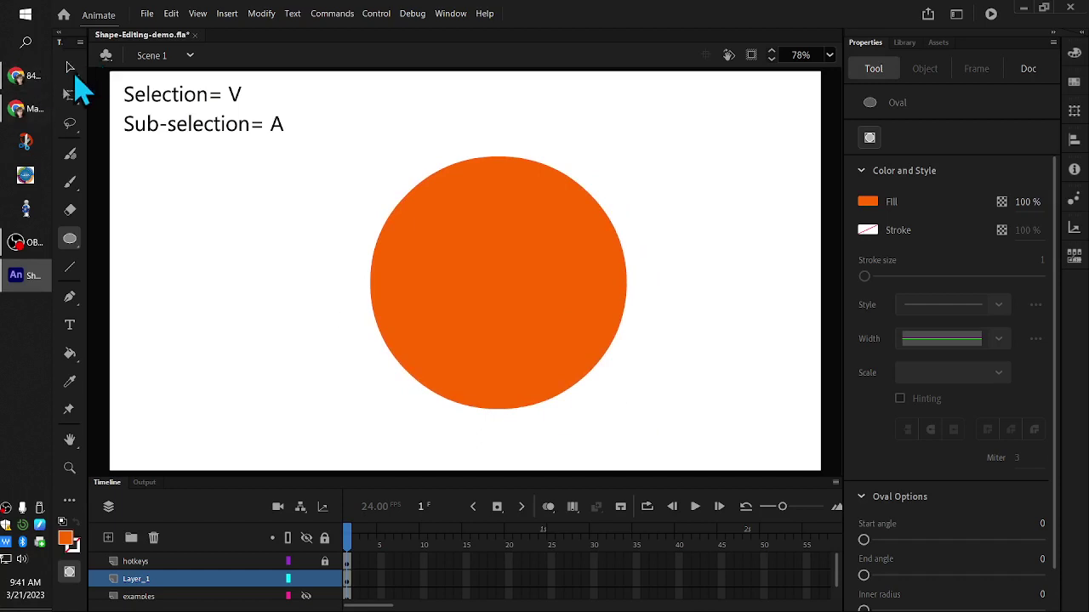
# - Move the orange circle with the Selection tool to about X 423, Y 171
pyautogui.click(70, 67)
pyautogui.click(442, 307)
pyautogui.moveTo(514, 312); pyautogui.dragTo(488, 298)
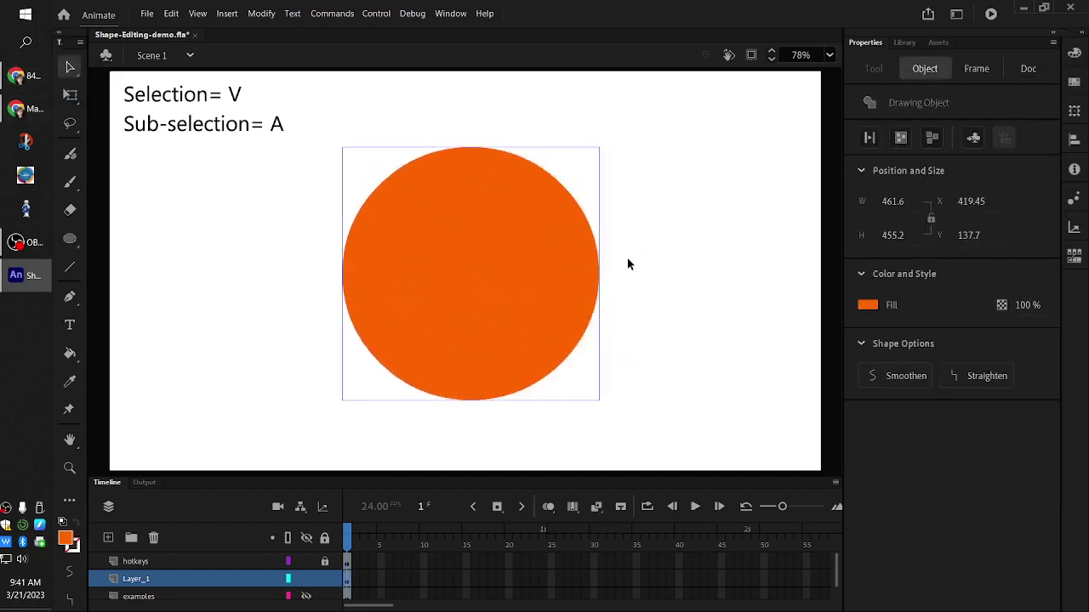
pyautogui.moveTo(462, 263); pyautogui.dragTo(463, 282)
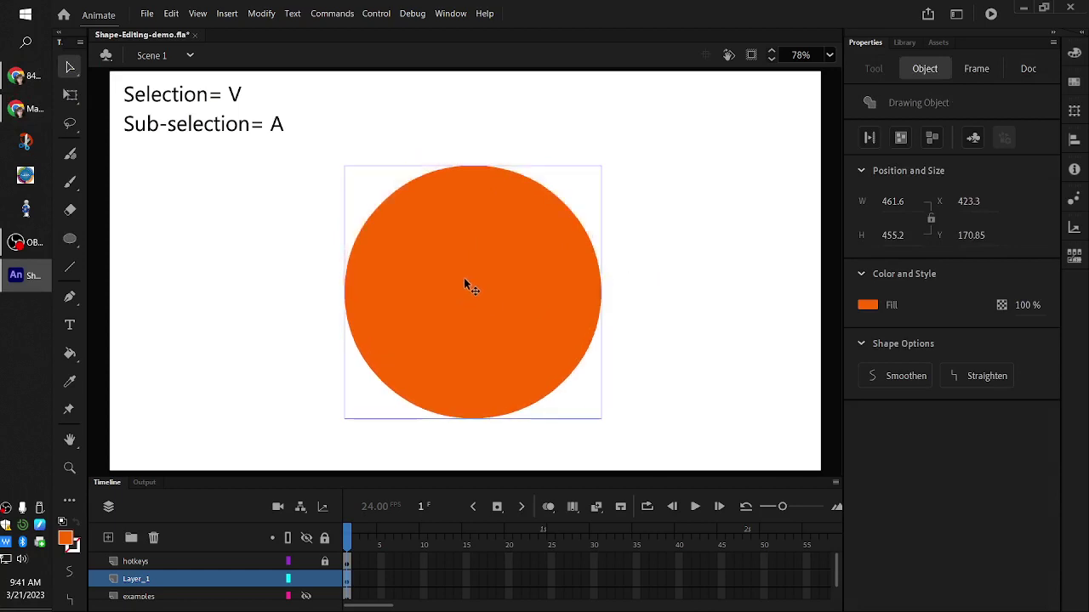
# - Paint a closed, peanut-shaped orange loop beside the circle with the Classic Brush
pyautogui.click(70, 181)
pyautogui.moveTo(181, 178)
pyautogui.mouseDown()
pyautogui.moveTo(162, 198)
pyautogui.moveTo(150, 286)
pyautogui.moveTo(243, 259)
pyautogui.moveTo(226, 187)
pyautogui.moveTo(189, 173)
pyautogui.mouseUp()
# - Move the orange circle to about X 449, Y 145, shift the brush-drawn loop closer to it, and reselect the circle
pyautogui.click(70, 67)
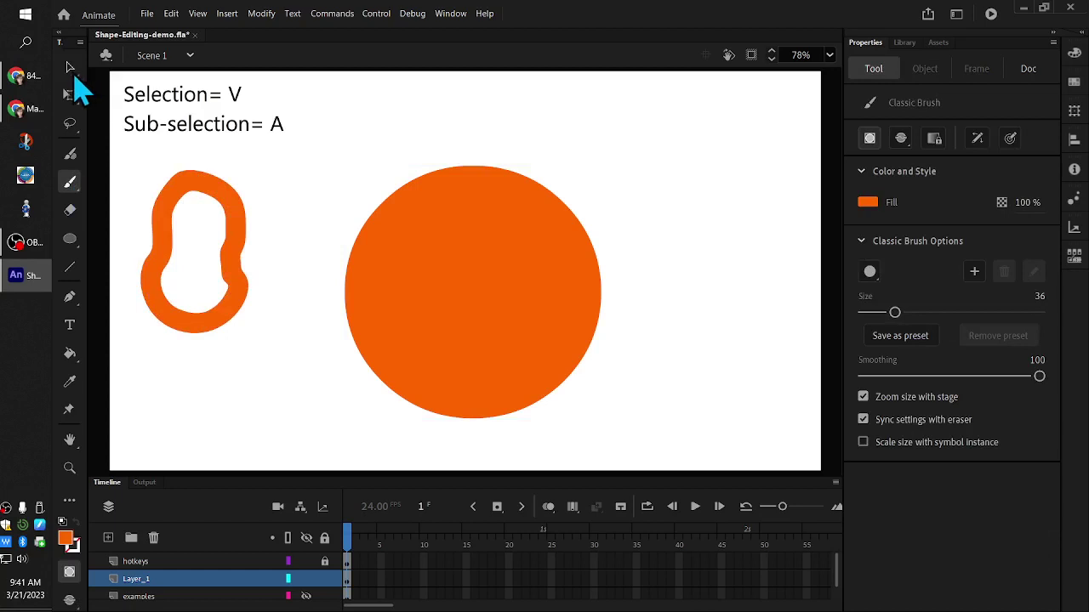
pyautogui.click(486, 283)
pyautogui.moveTo(468, 330); pyautogui.dragTo(523, 293)
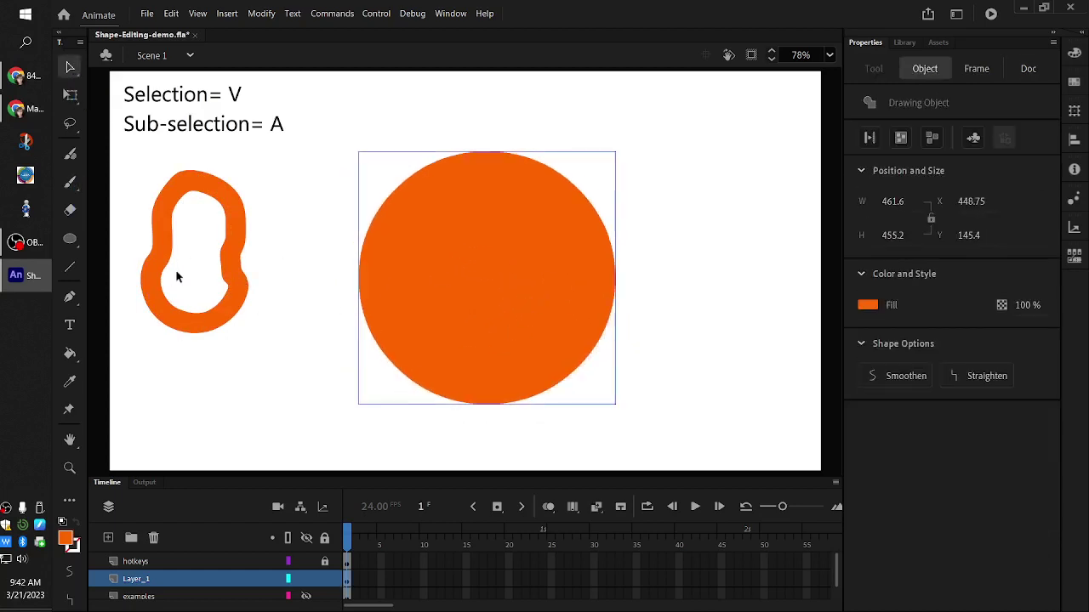
pyautogui.moveTo(175, 315); pyautogui.dragTo(200, 331)
pyautogui.click(417, 262)
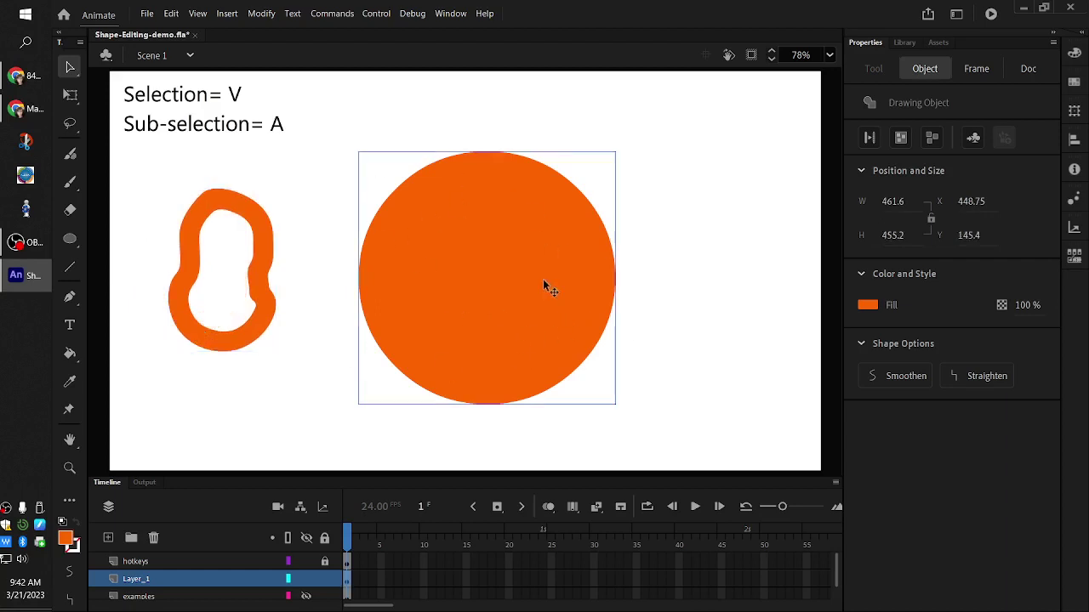
# - Select the orange circle's outline with the Subselection tool to expose its anchor points
pyautogui.click(72, 71)
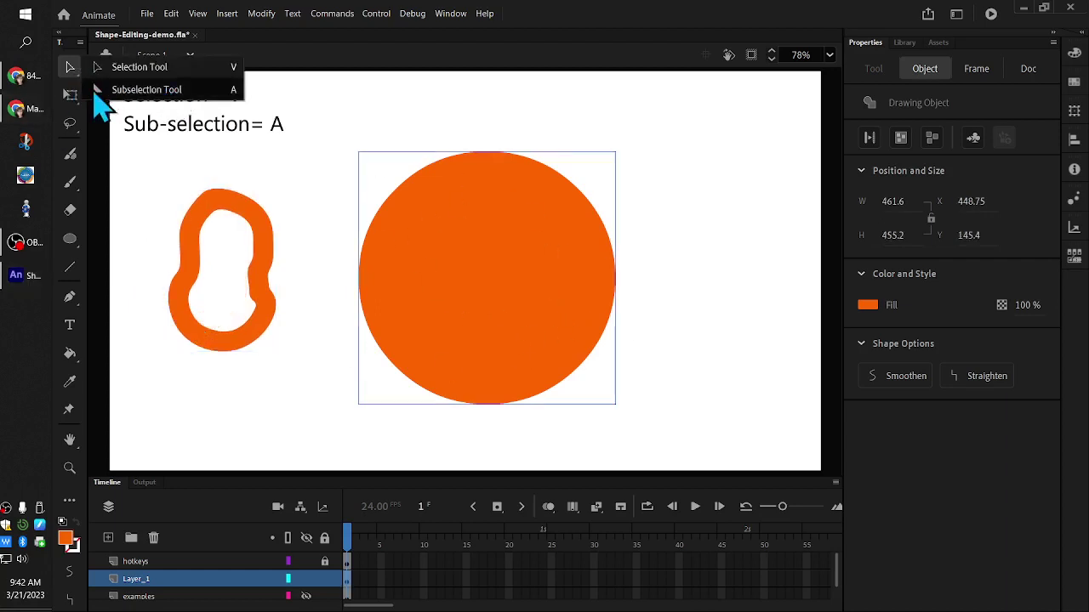
pyautogui.click(136, 92)
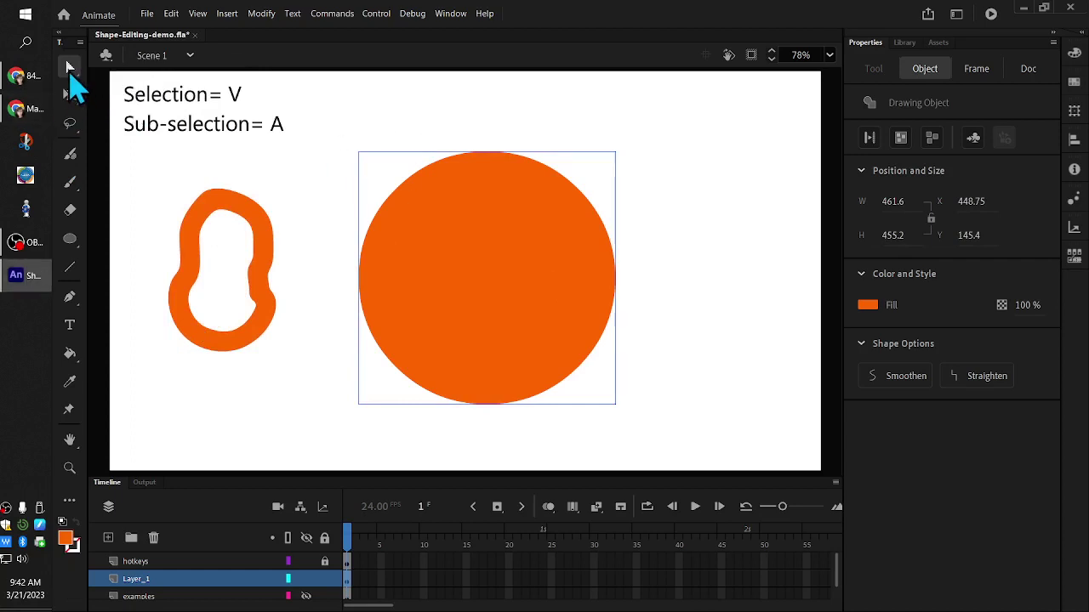
pyautogui.click(72, 68)
pyautogui.click(105, 90)
pyautogui.moveTo(348, 122); pyautogui.dragTo(660, 420)
pyautogui.click(502, 253)
pyautogui.click(394, 195)
# - Change the outline color of Layer_1 to dark blue in its layer properties
pyautogui.rightClick(230, 579)
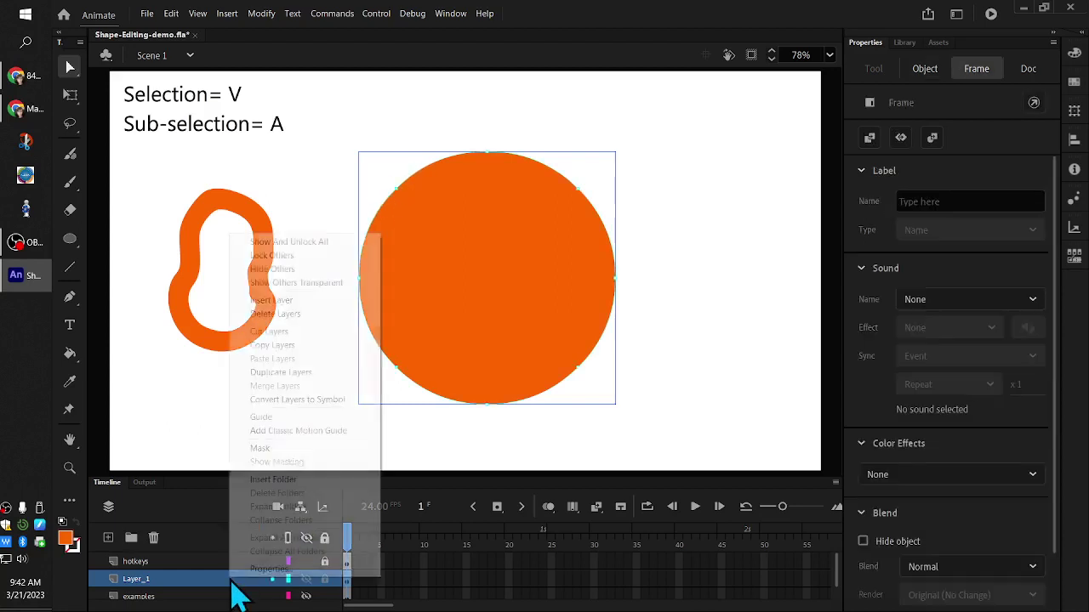
pyautogui.click(247, 569)
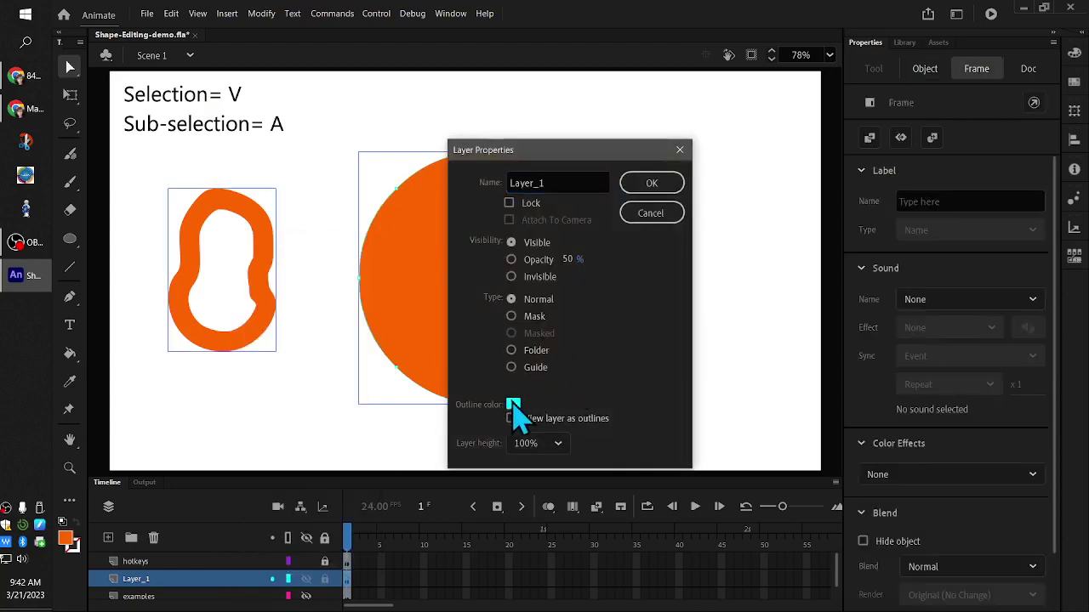
pyautogui.click(512, 405)
pyautogui.click(591, 473)
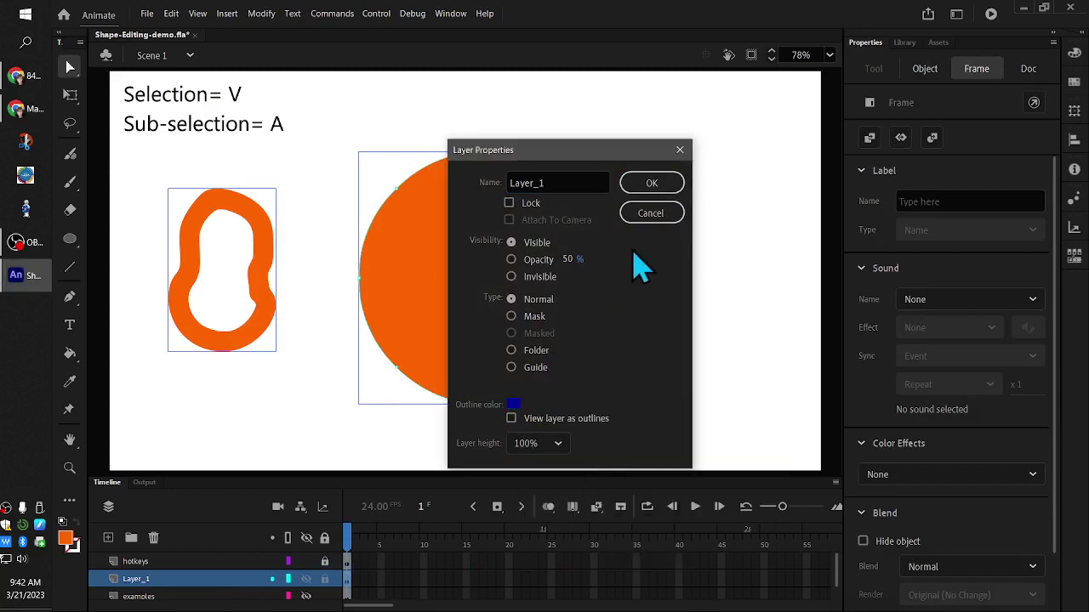
pyautogui.click(652, 184)
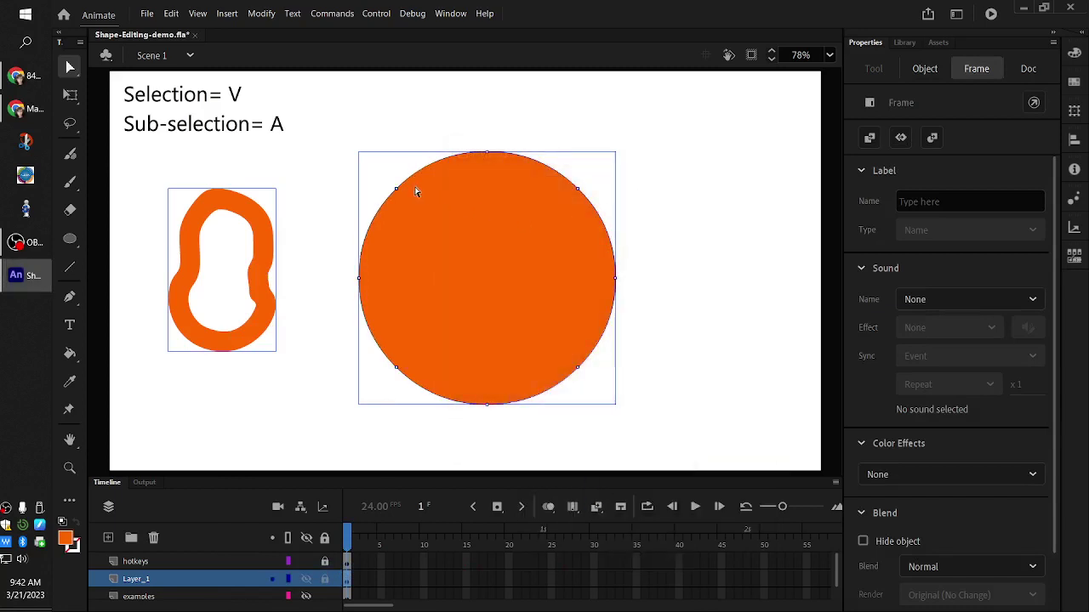
# - Turn on the Windows Magnifier and pull the circle's top anchor point upward, making the shape about 514 high
pyautogui.press('super+plus')
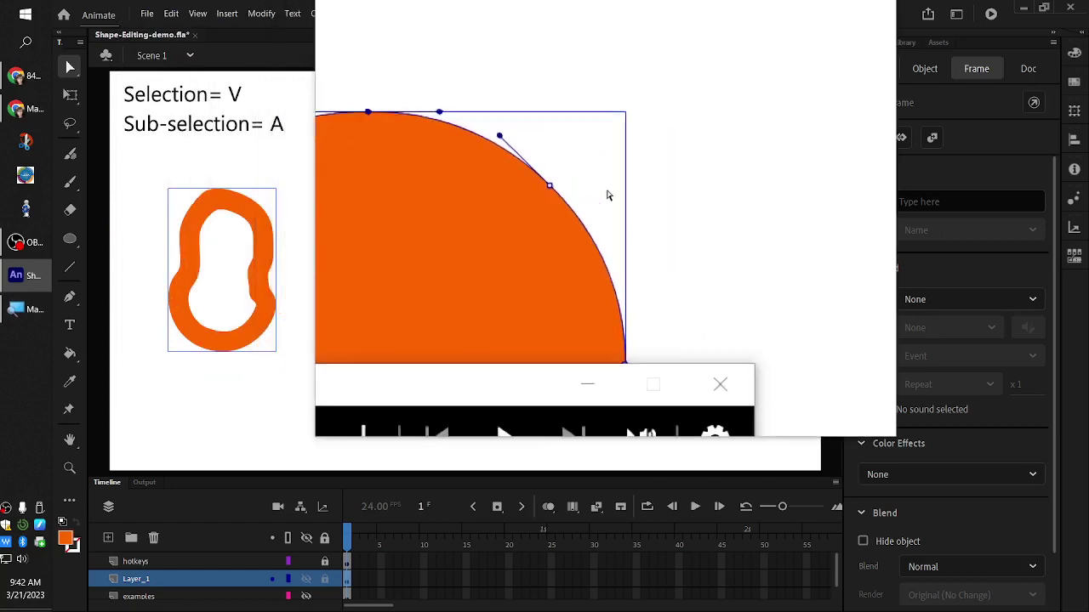
pyautogui.click(489, 153)
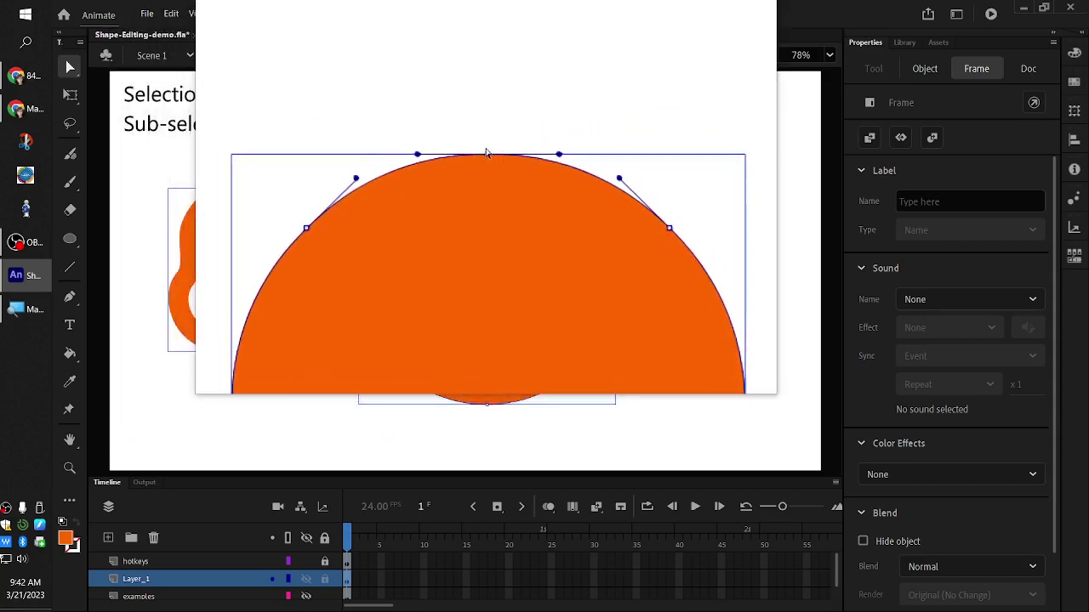
pyautogui.moveTo(489, 162)
pyautogui.mouseDown()
pyautogui.moveTo(486, 213)
pyautogui.moveTo(491, 121)
pyautogui.mouseUp()
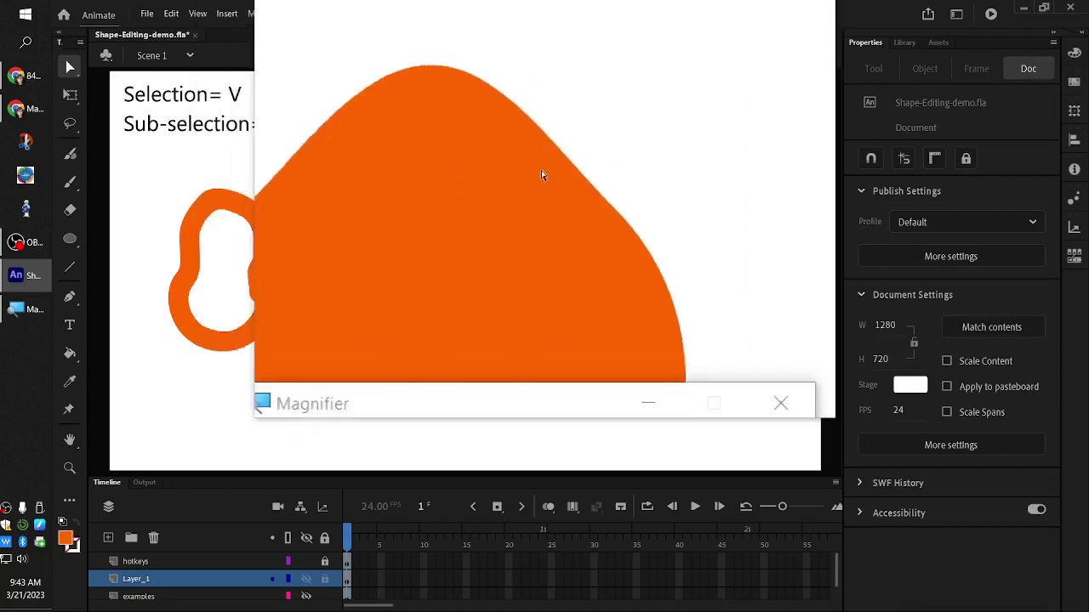
# - Pull the shape's upper-left anchor point outward and rotate its curve handle to dent the adjoining upper edge, making the shape about 496 wide
pyautogui.click(491, 190)
pyautogui.click(408, 185)
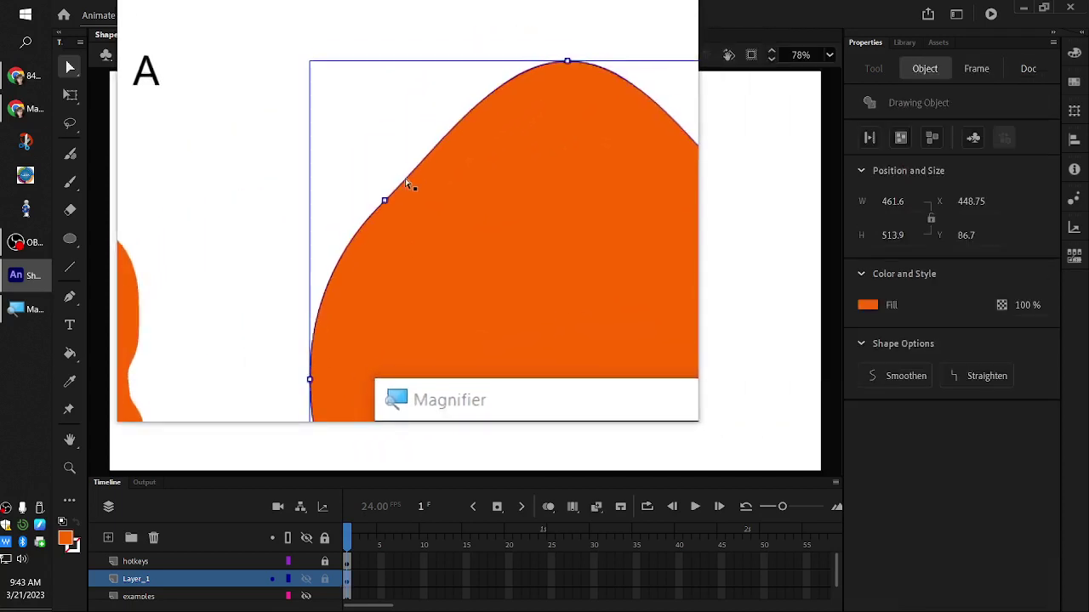
pyautogui.moveTo(396, 194)
pyautogui.mouseDown()
pyautogui.moveTo(357, 175)
pyautogui.moveTo(408, 190)
pyautogui.mouseUp()
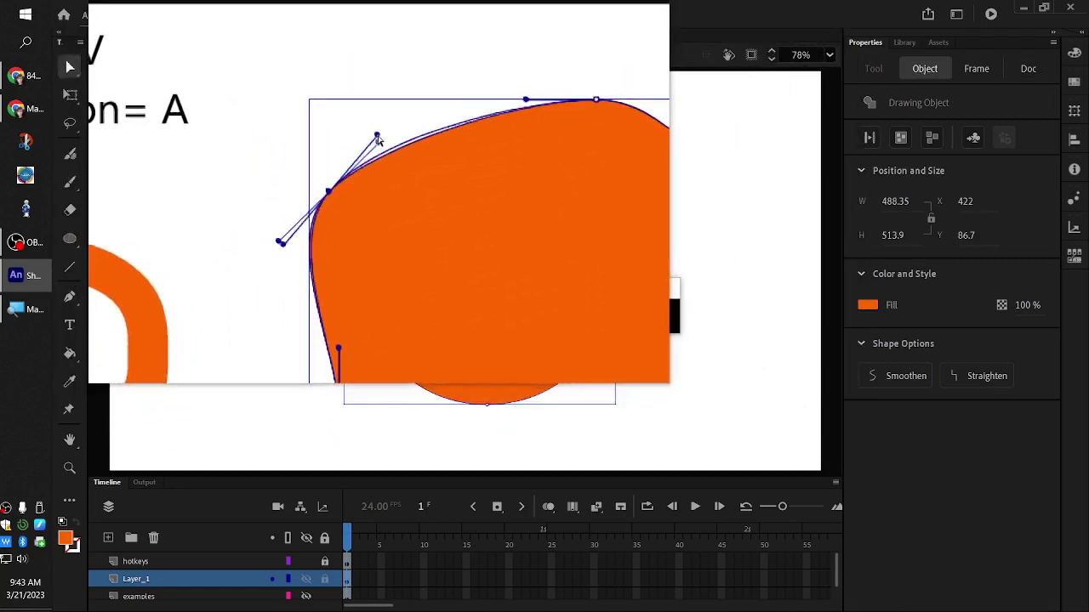
pyautogui.moveTo(377, 140); pyautogui.dragTo(349, 170)
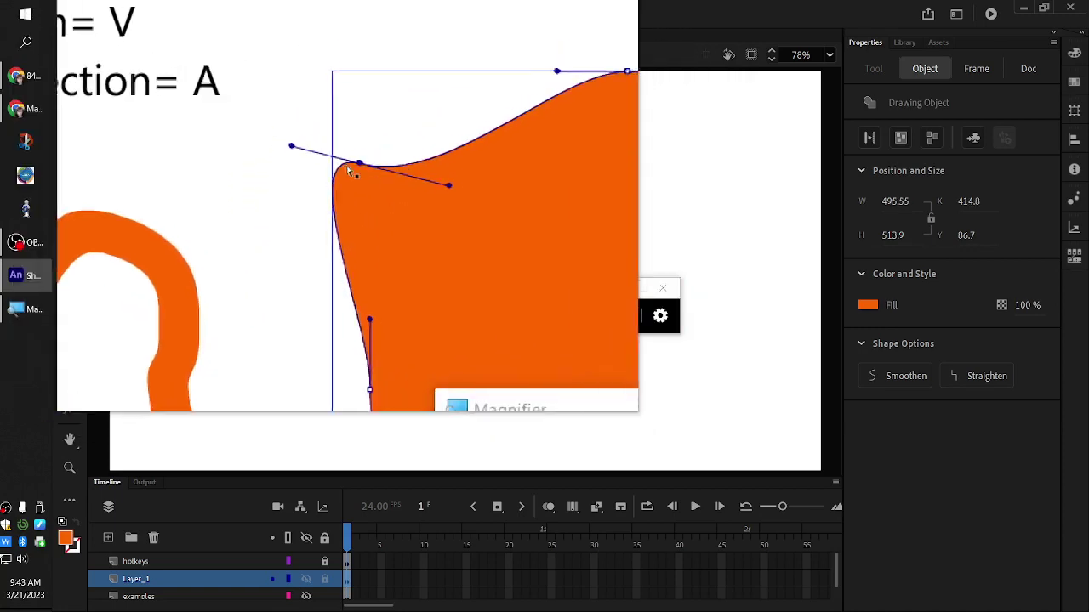